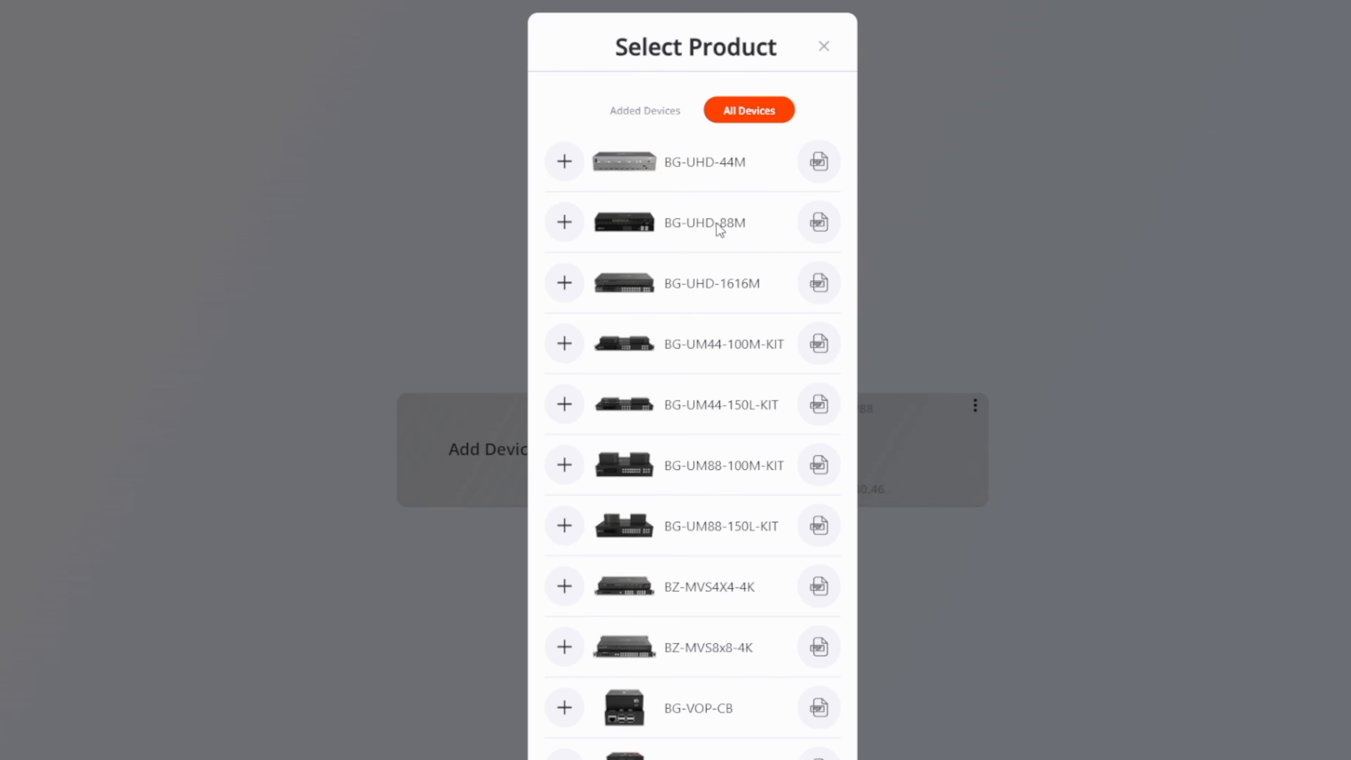
- Browse the product list in the Select Product dialog and switch to the added devices view
scroll(745, 319, "down", 3)
scroll(790, 374, "up", 3)
scroll(710, 670, "down", 3)
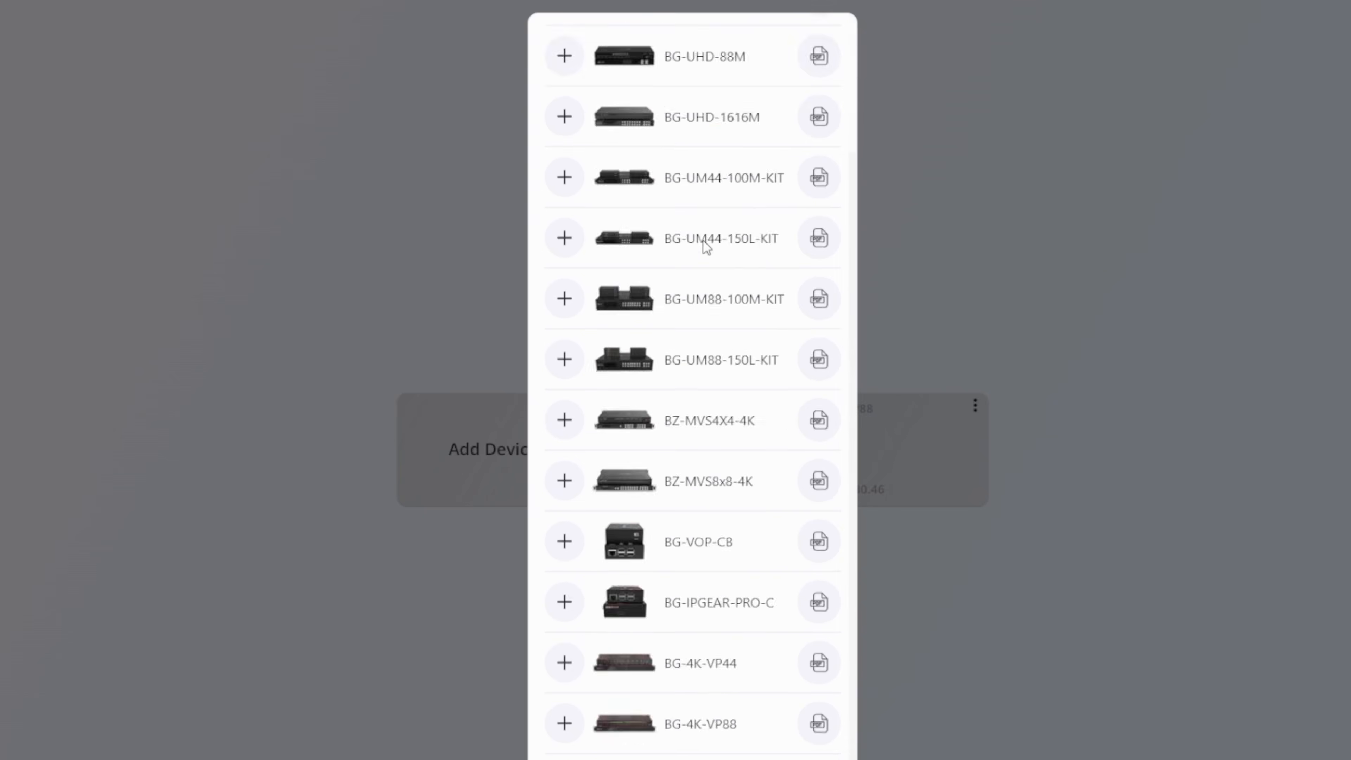
scroll(692, 425, "up", 3)
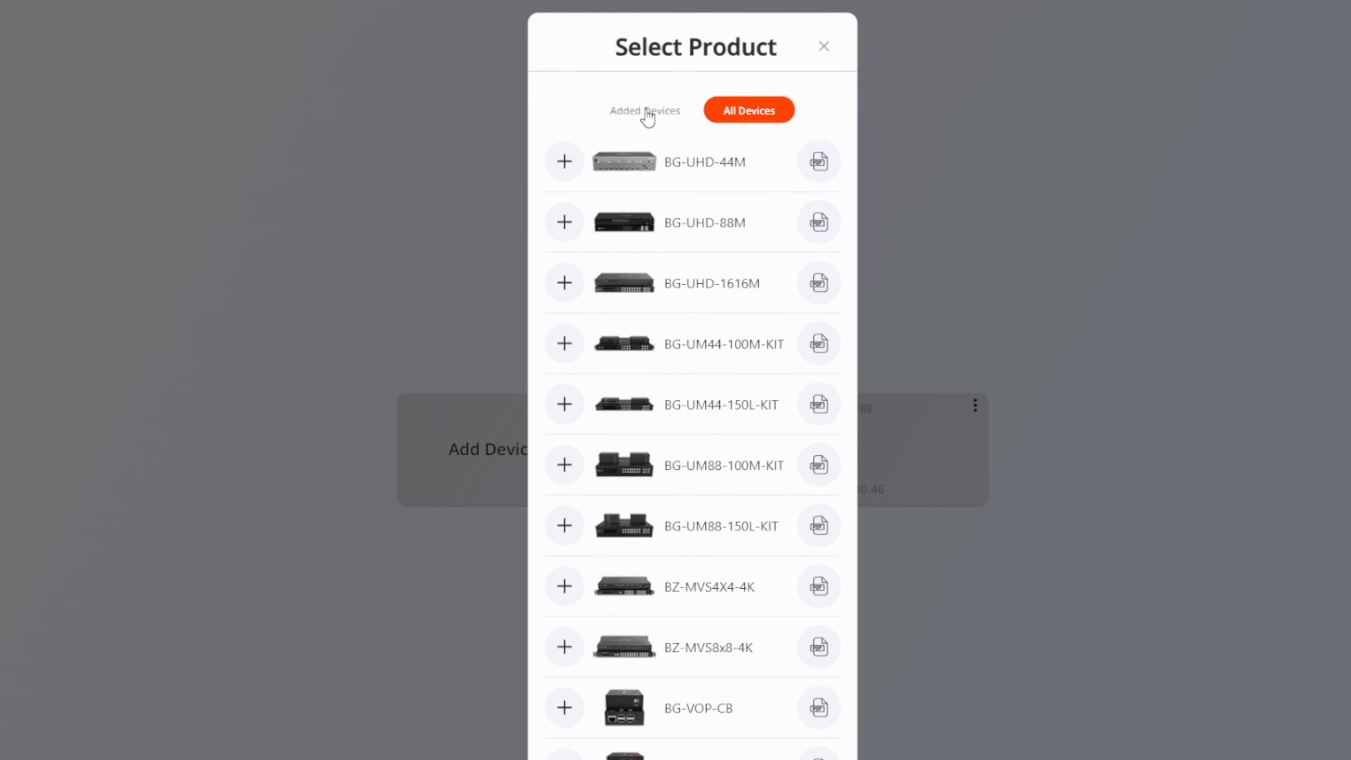
left_click(646, 112)
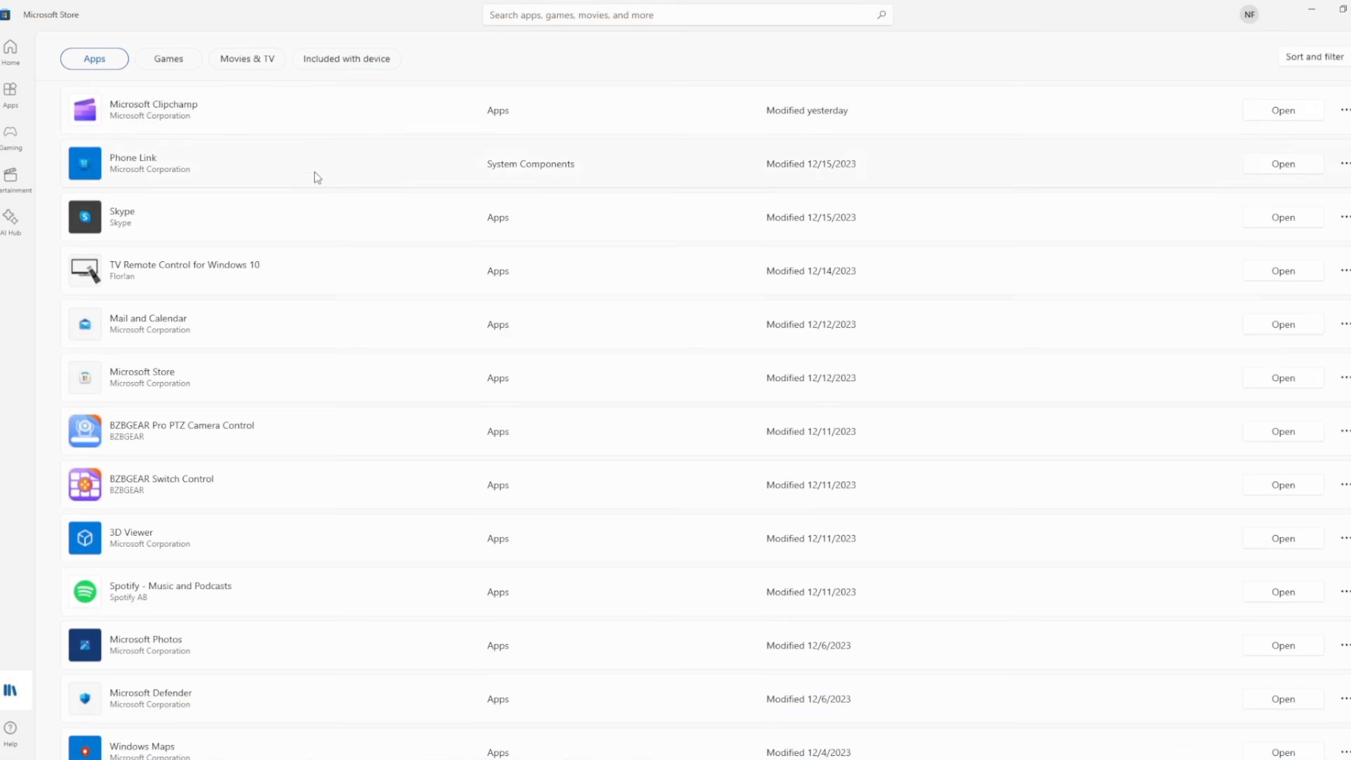
- Search the Microsoft Store for bzbgear apps
scroll(316, 178, "up", 4)
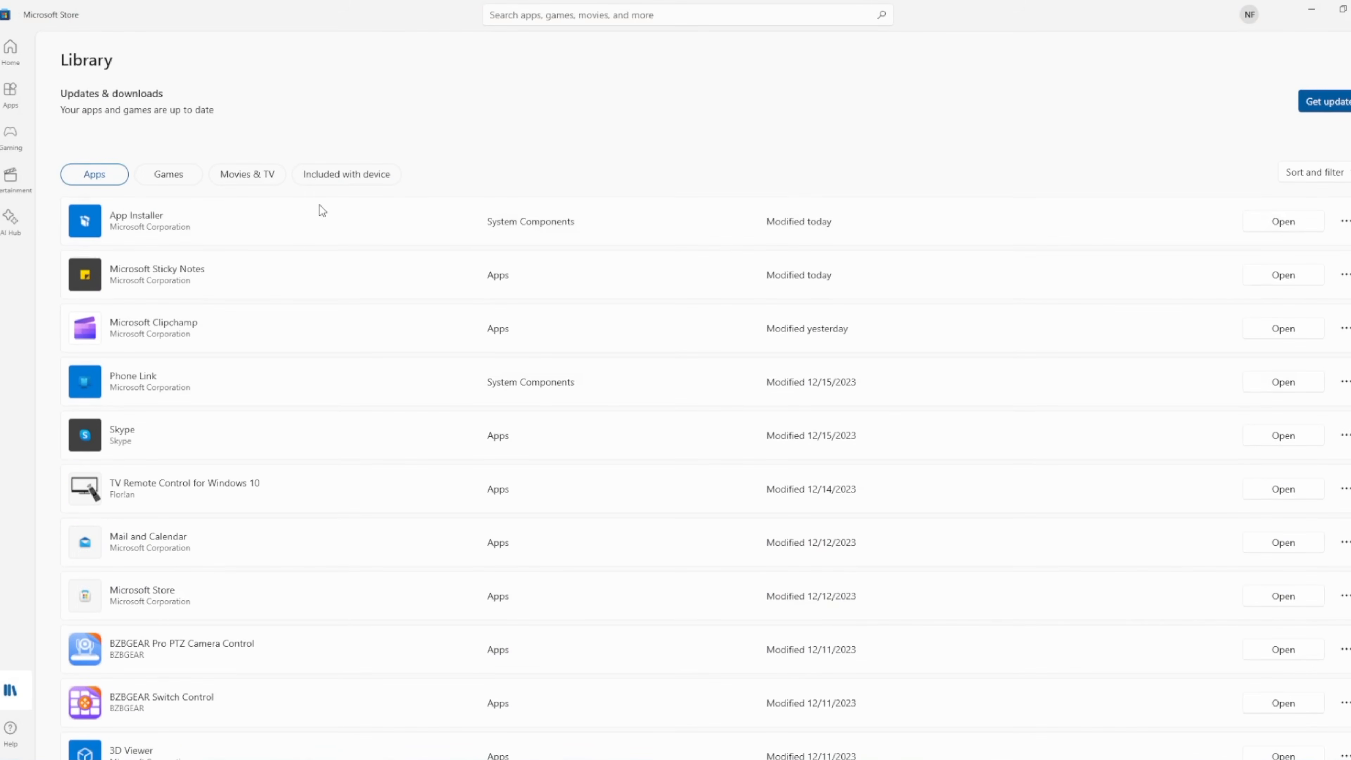
scroll(216, 250, "down", 6)
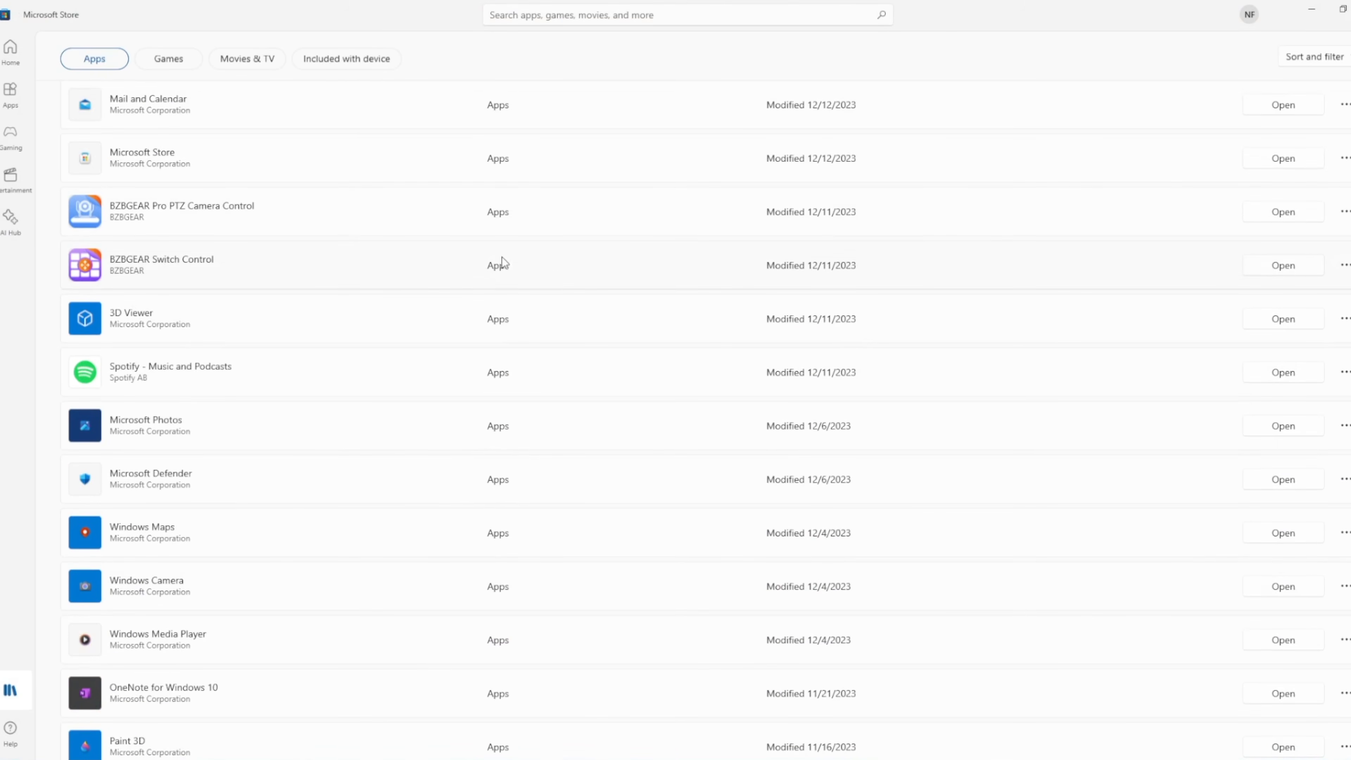
scroll(502, 256, "up", 6)
left_click(607, 15)
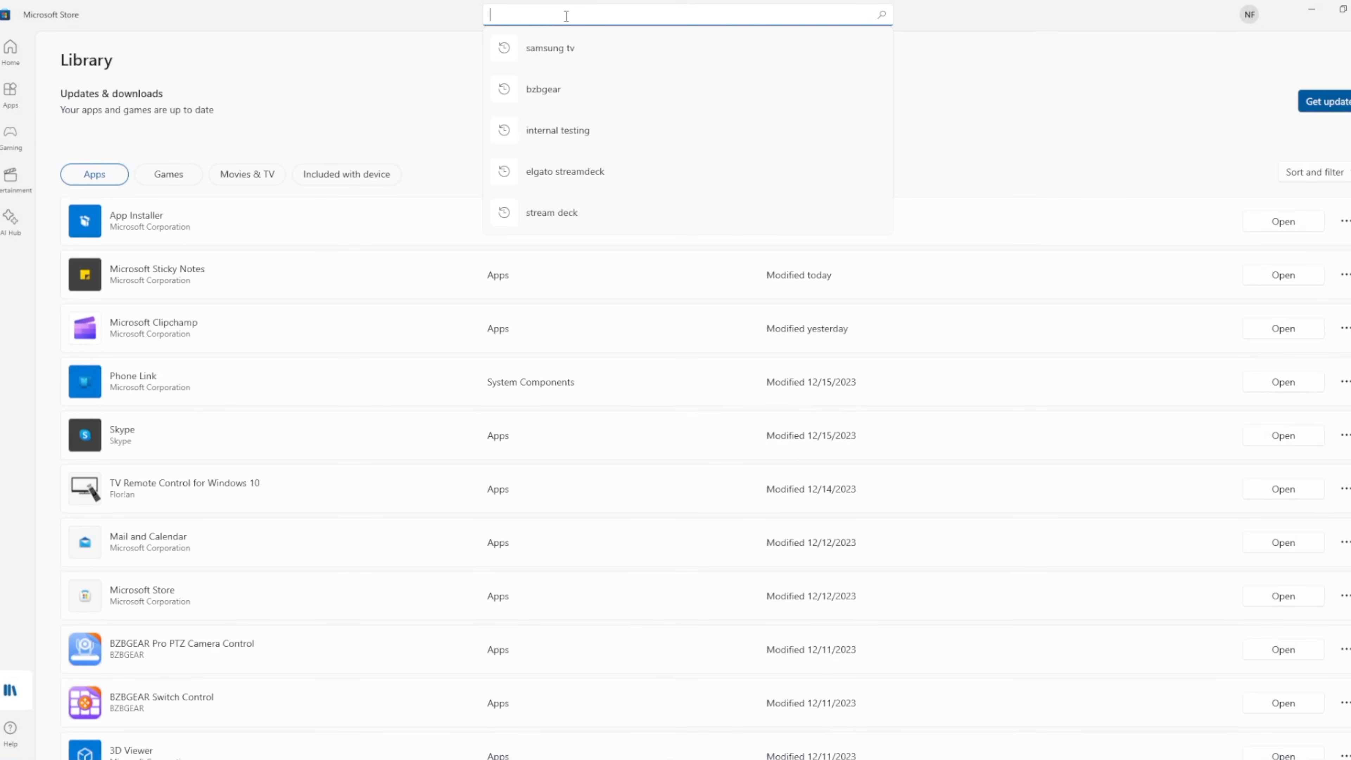
type("zgear")
key("BackSpace")
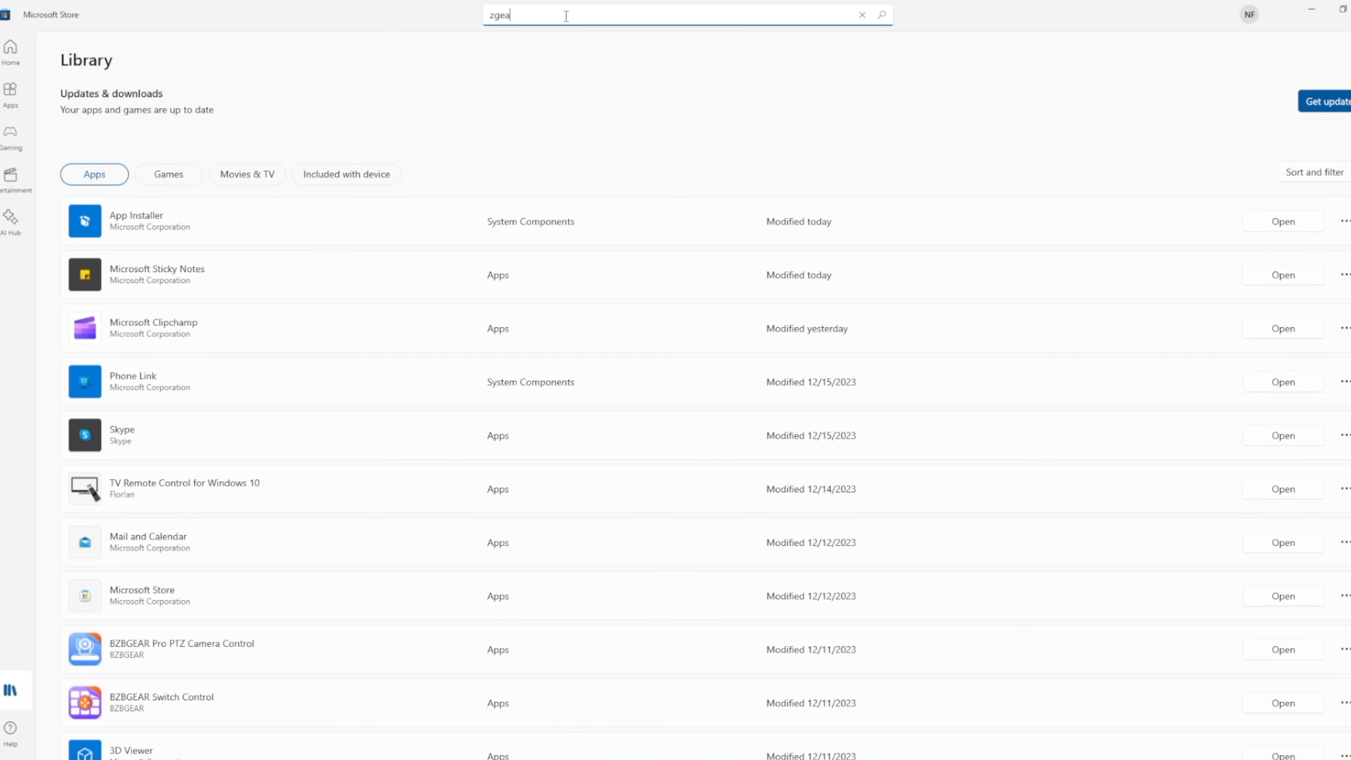
key("BackSpace")
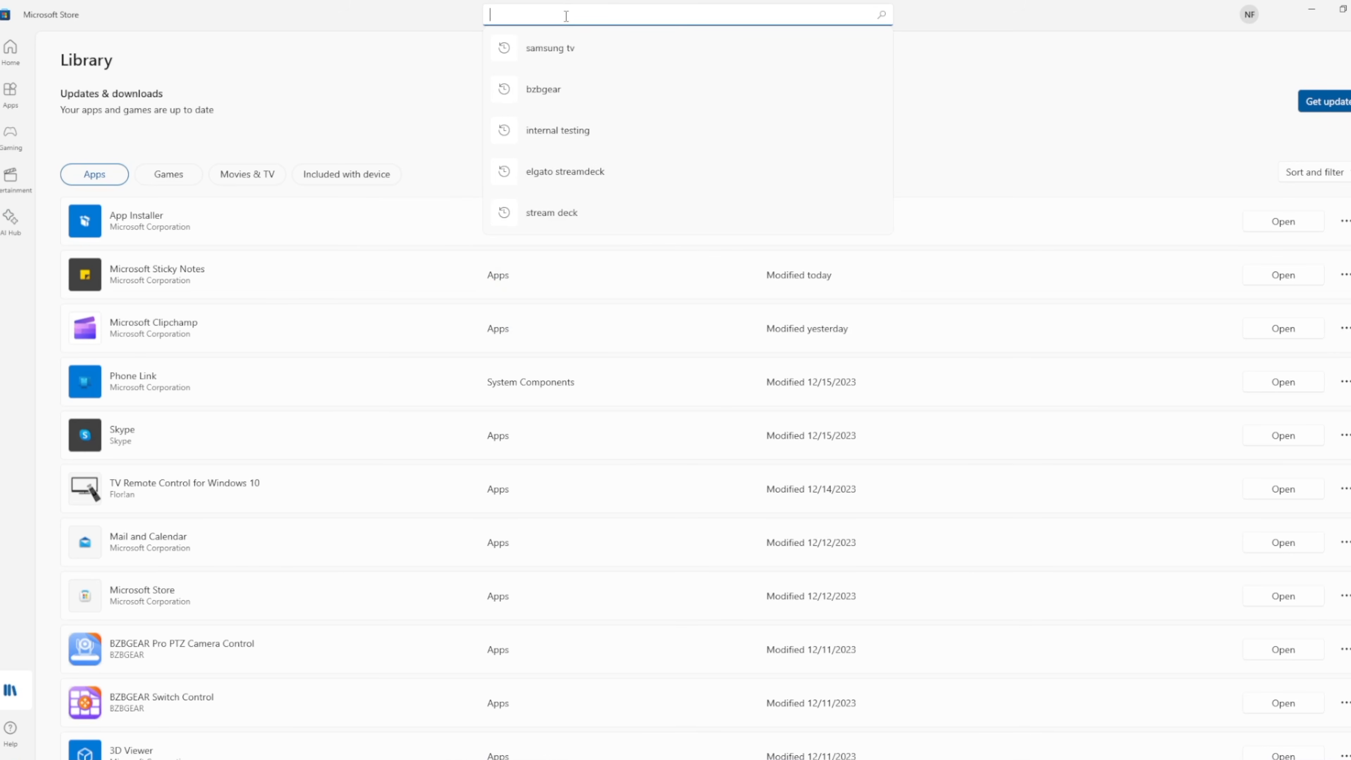
left_click(572, 86)
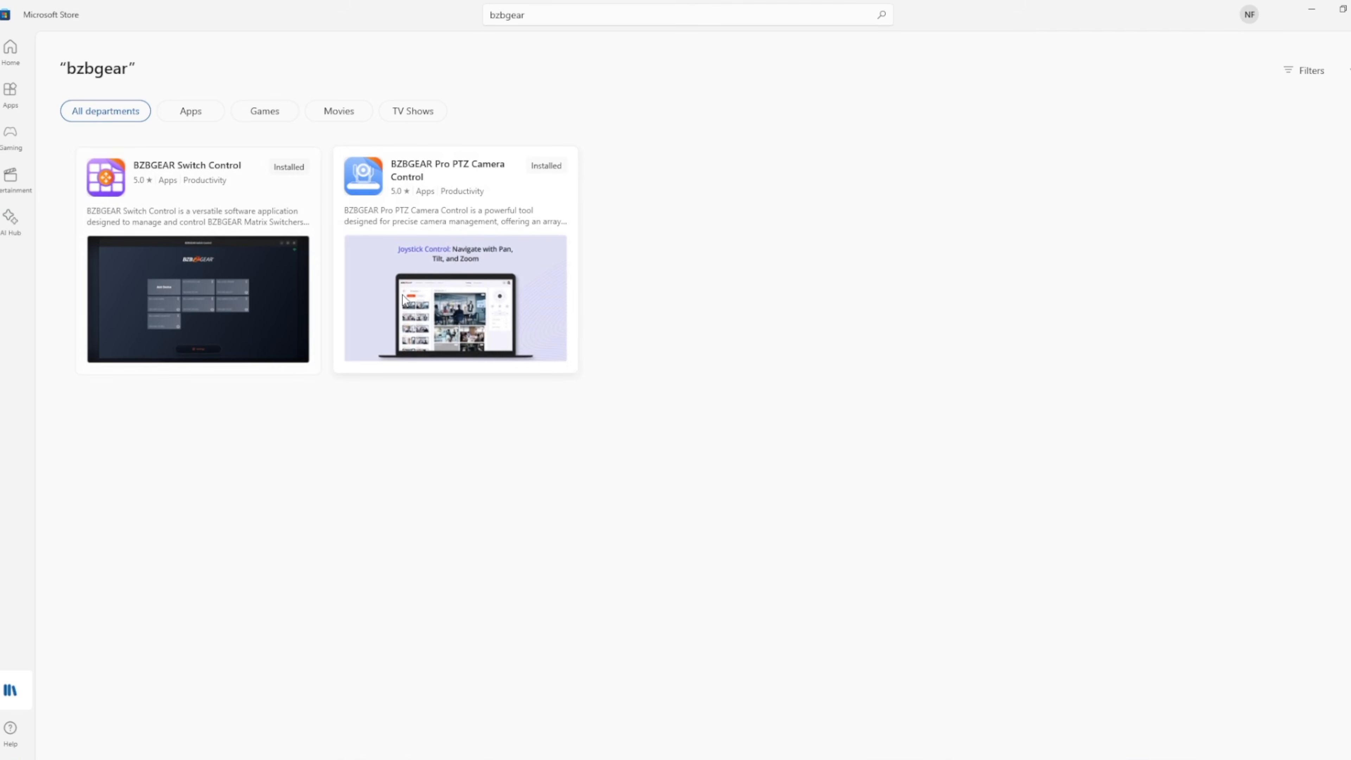
- Switch to BZBGEAR Switch Control and browse all products offered under Add Device
left_click(1312, 12)
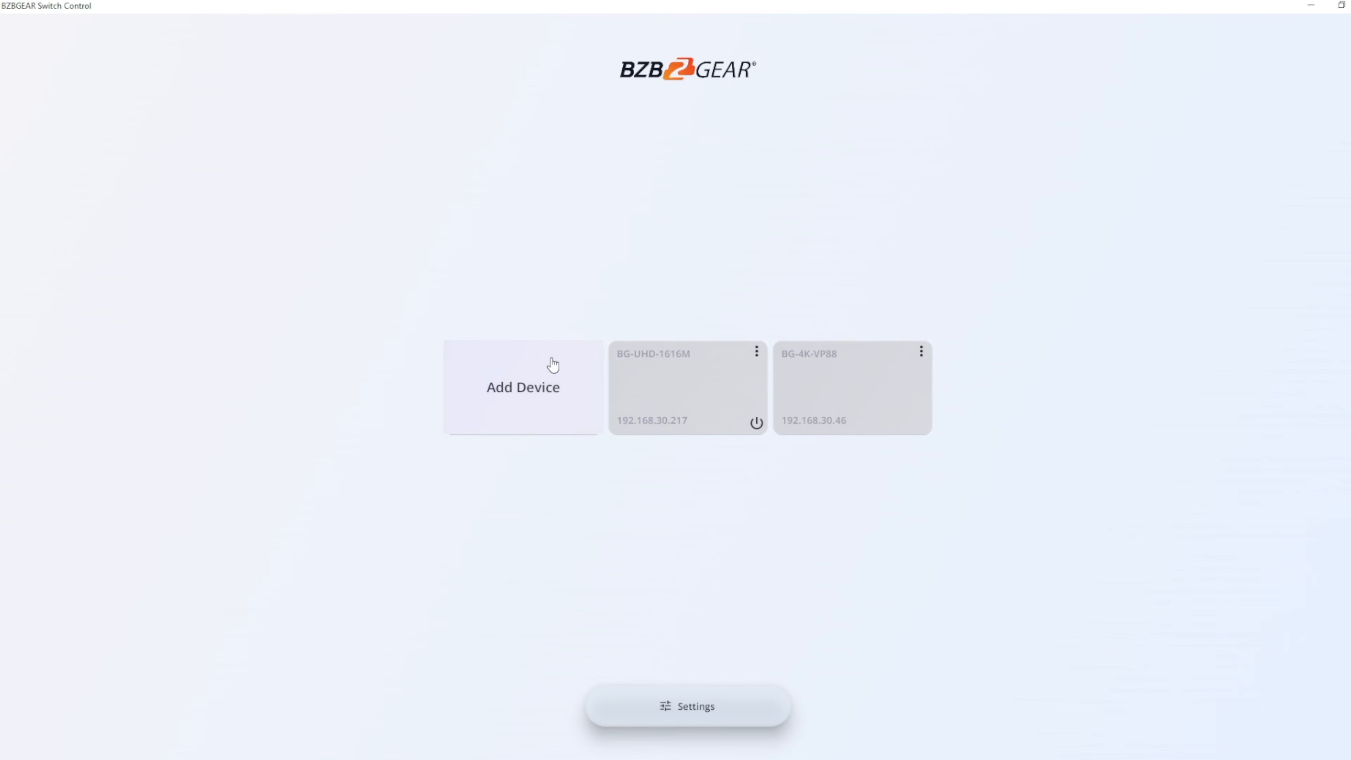
left_click(561, 392)
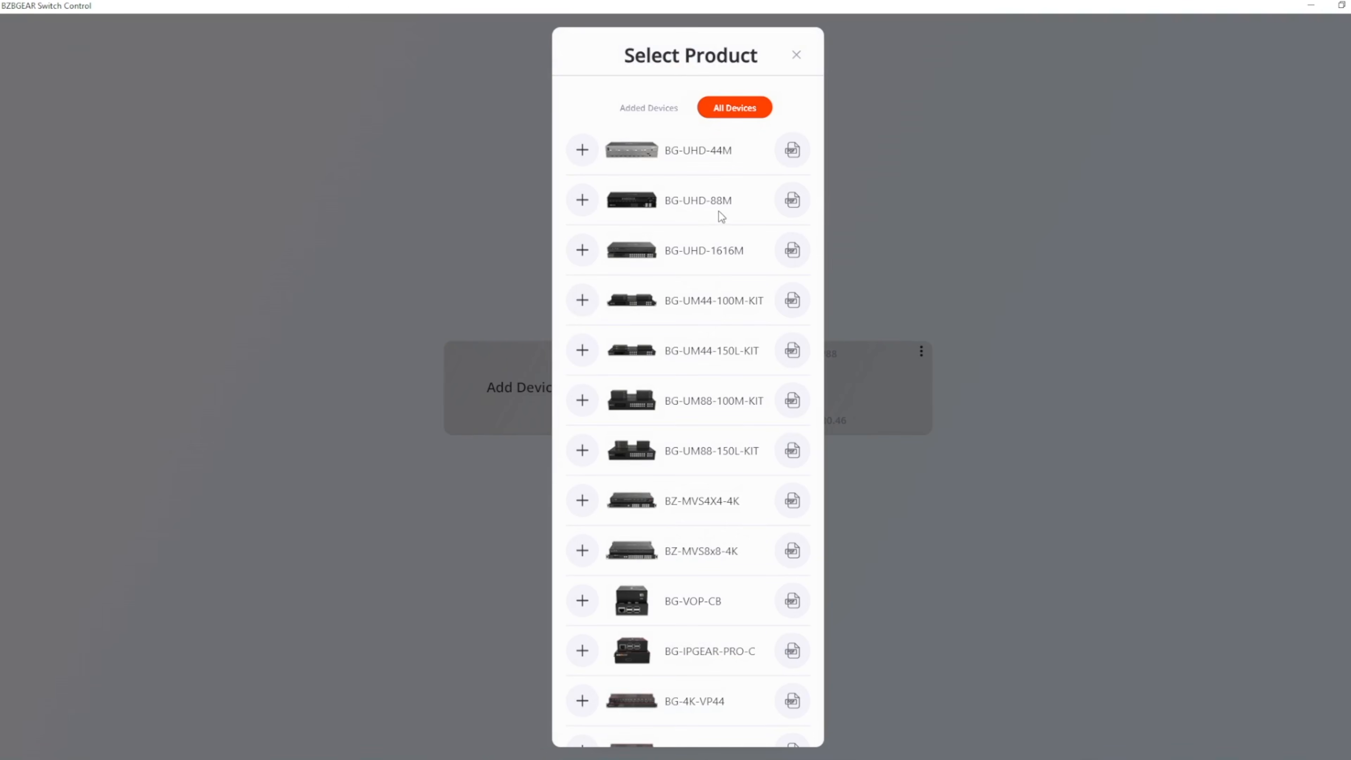
scroll(692, 213, "down", 3)
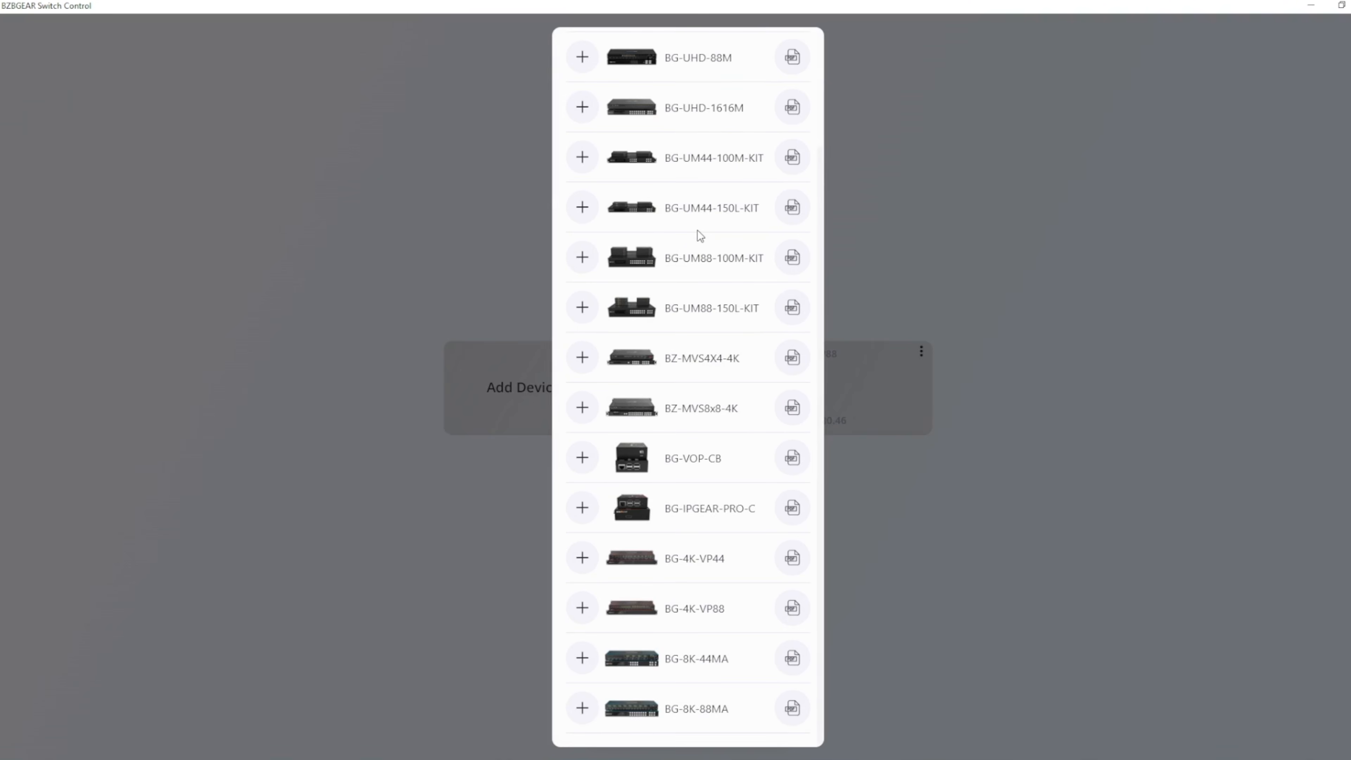
scroll(697, 233, "up", 3)
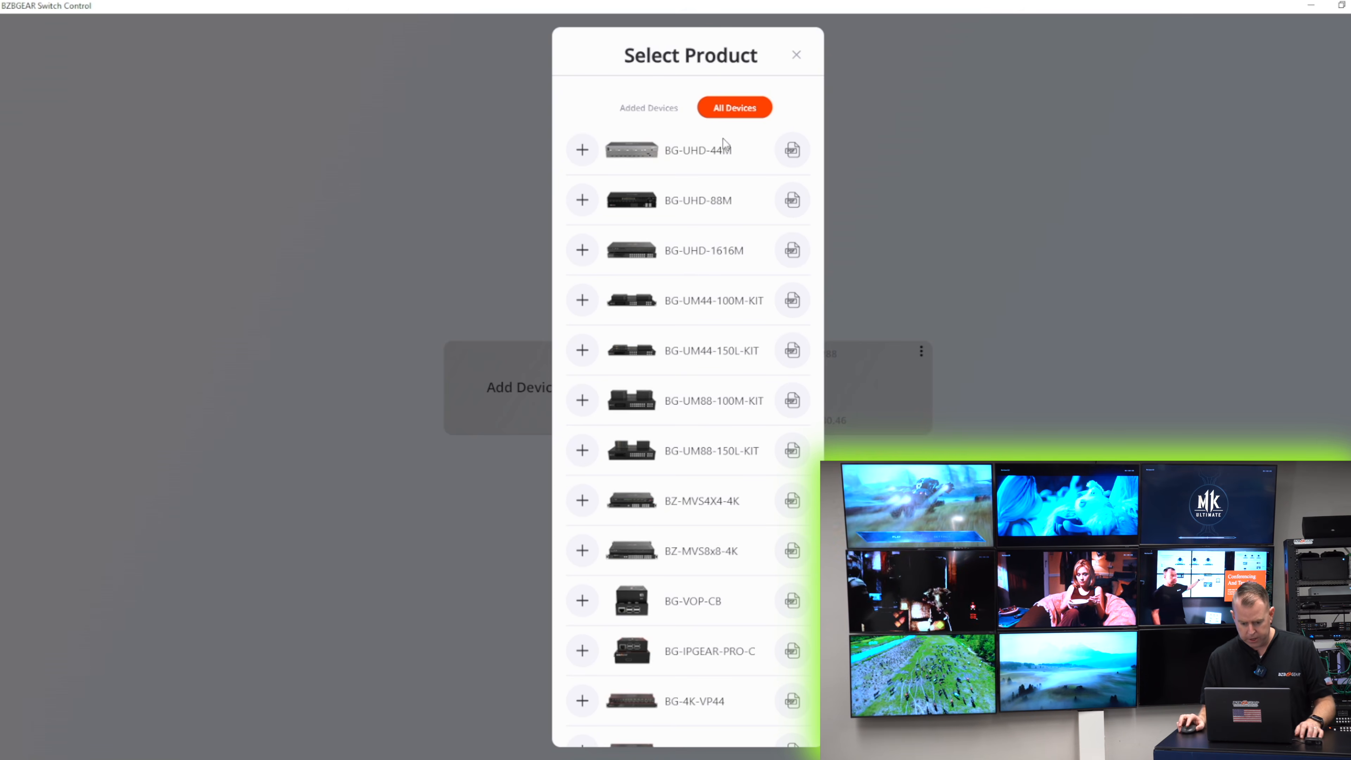
scroll(718, 266, "down", 3)
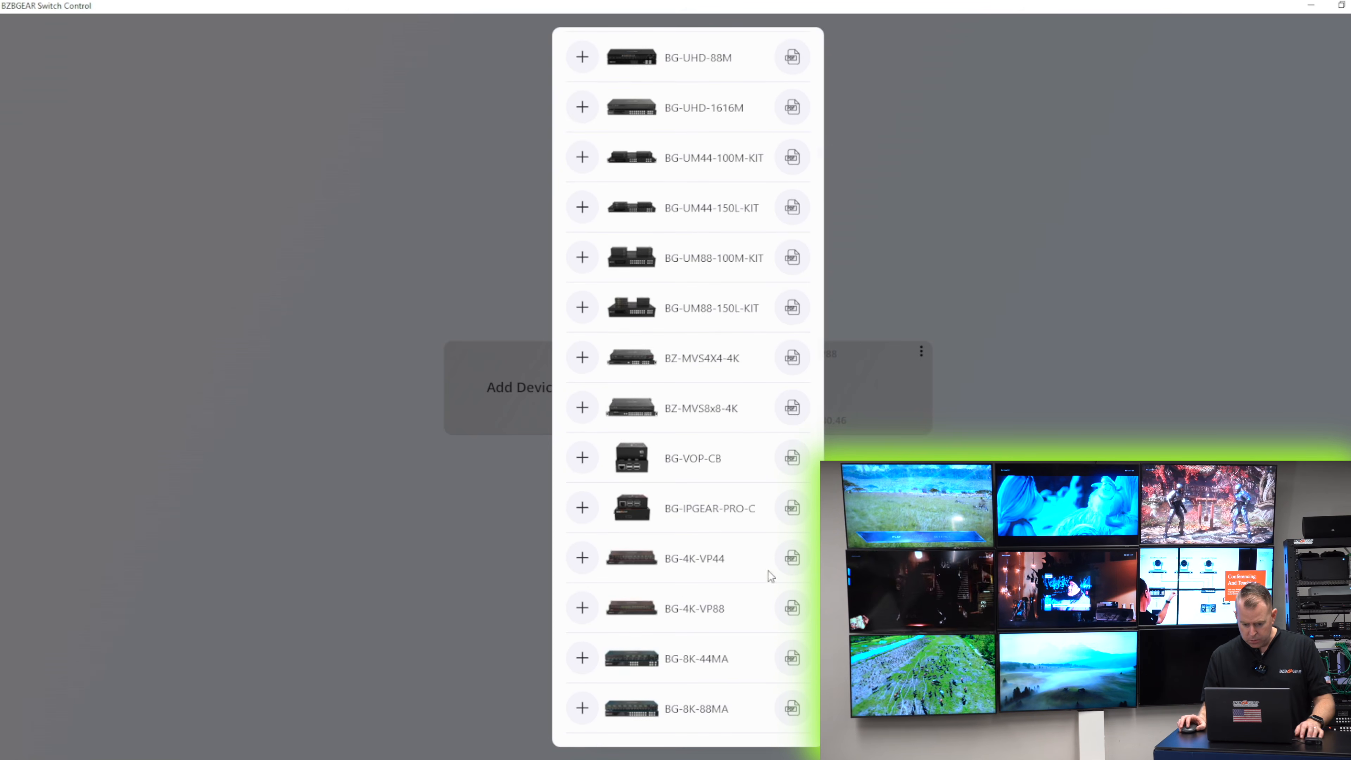
scroll(702, 568, "up", 3)
scroll(692, 213, "down", 3)
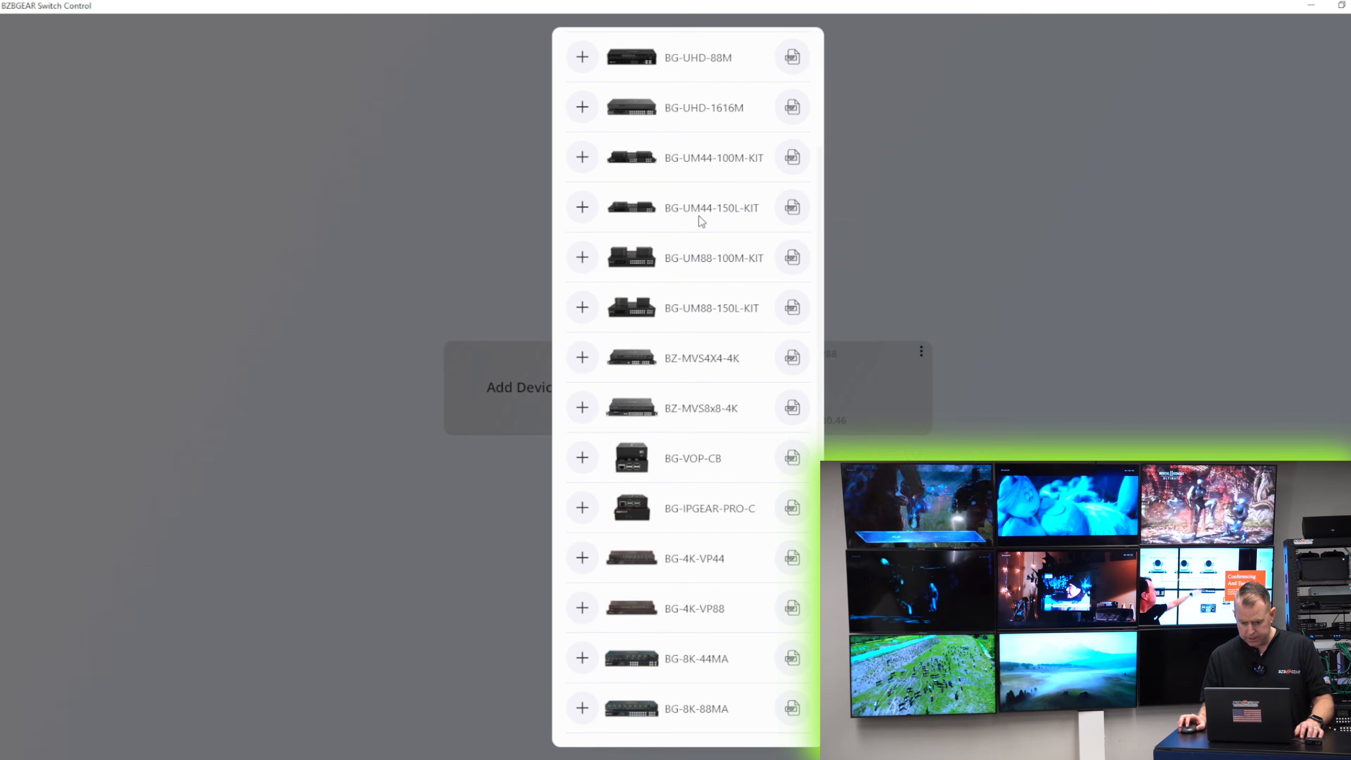
scroll(666, 514, "up", 3)
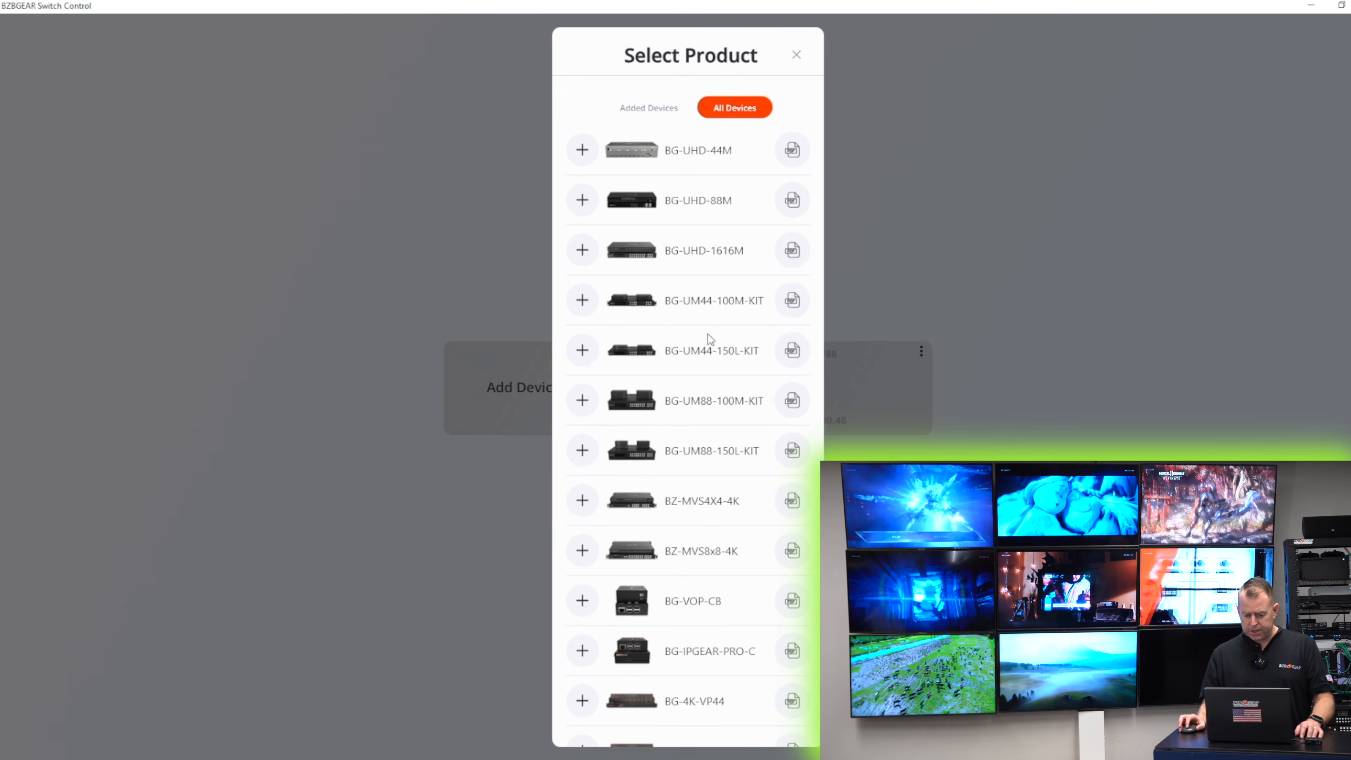
- View the already added devices list, then close the Select Product dialog
left_click(651, 109)
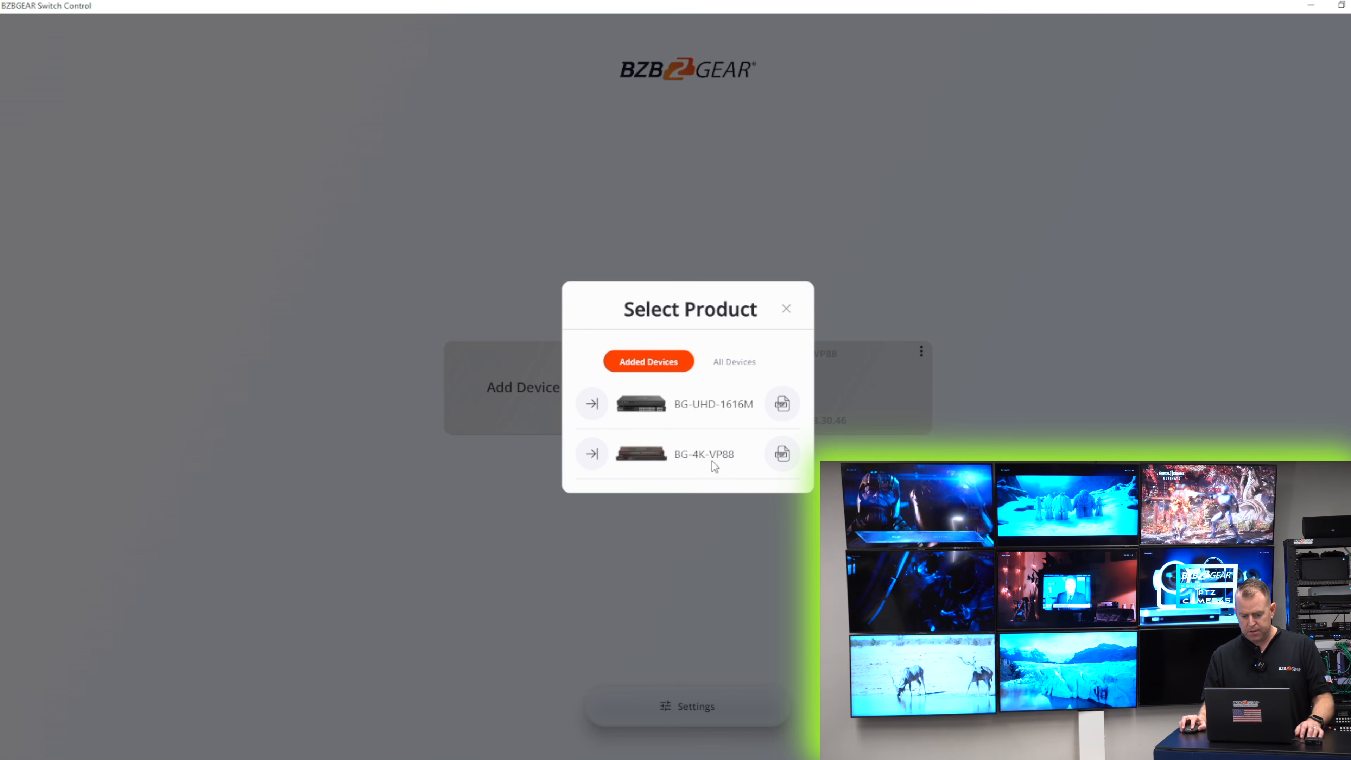
left_click(786, 310)
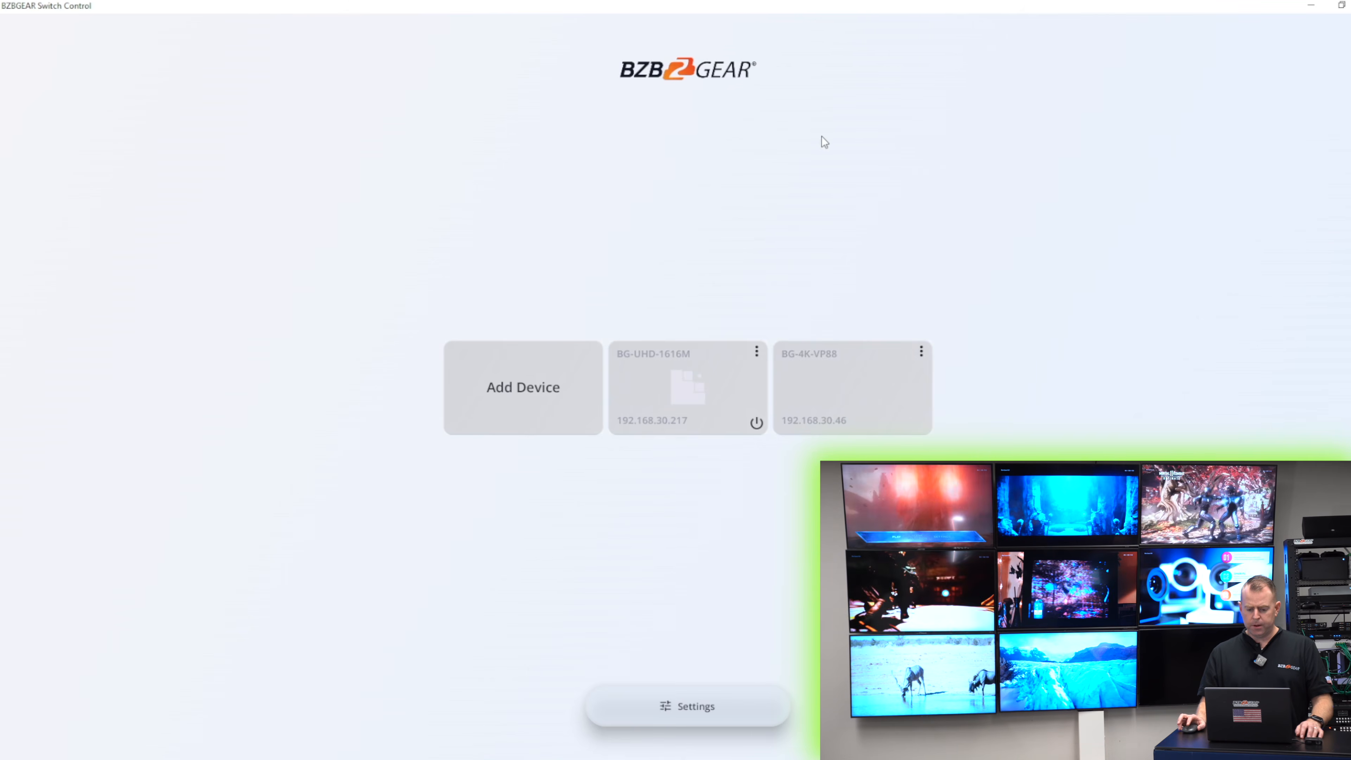
- Open the BG-4K-VP88 device's control page with its displays and sources
left_click(698, 376)
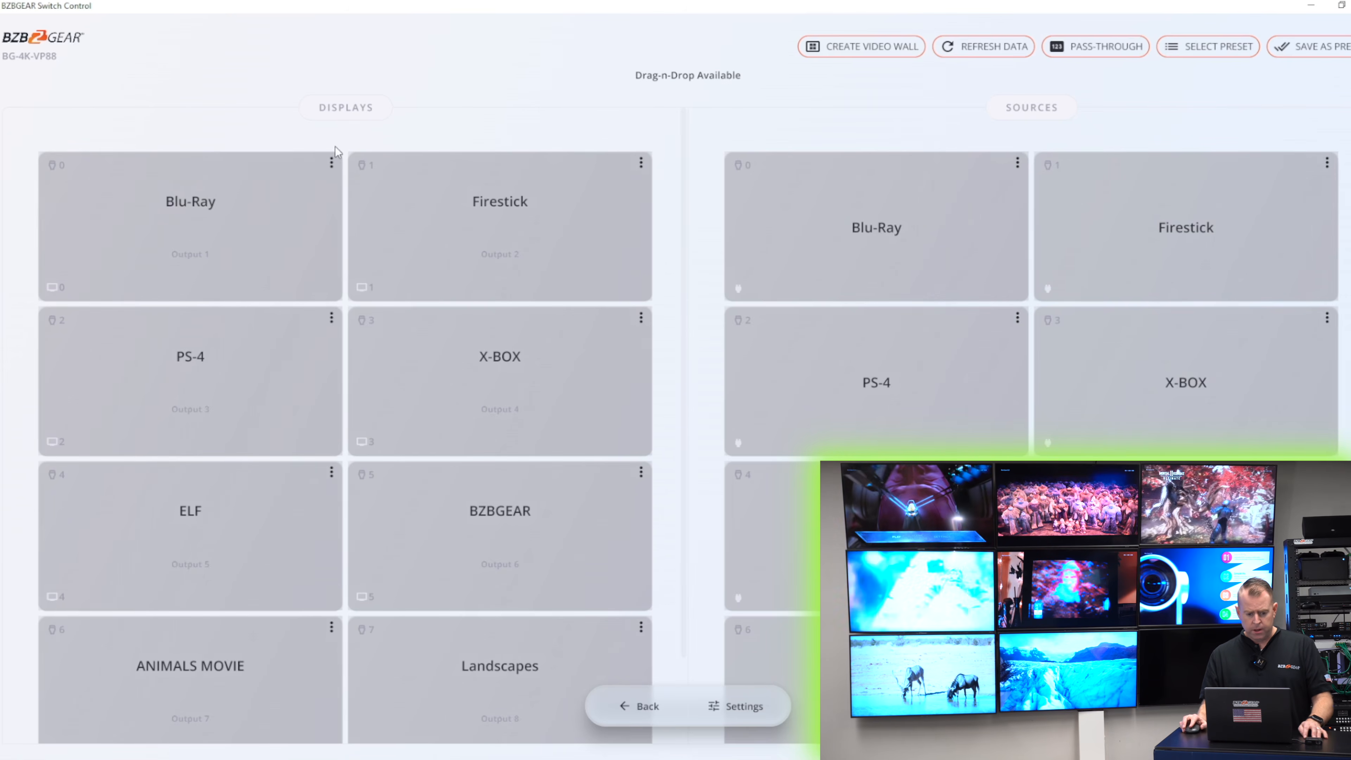
scroll(195, 235, "down", 2)
scroll(194, 240, "up", 2)
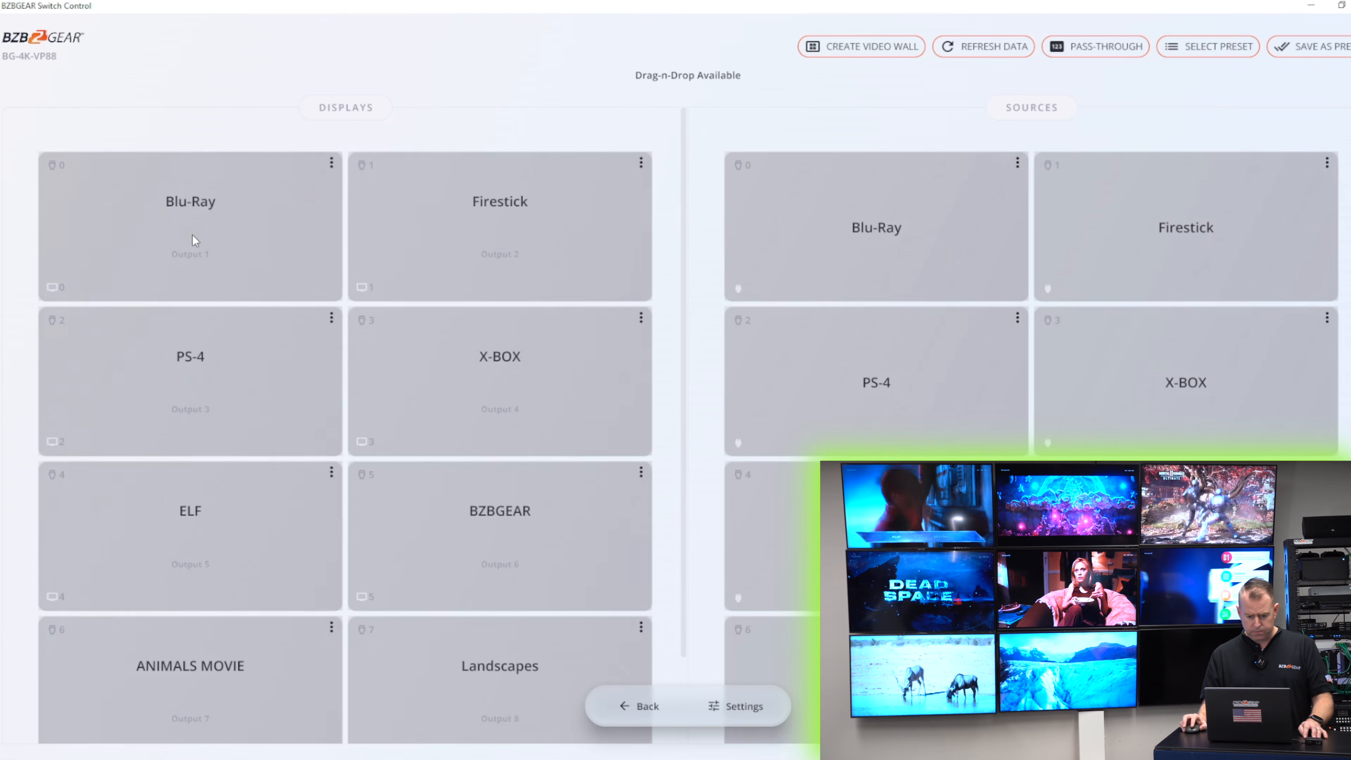
scroll(968, 177, "down", 2)
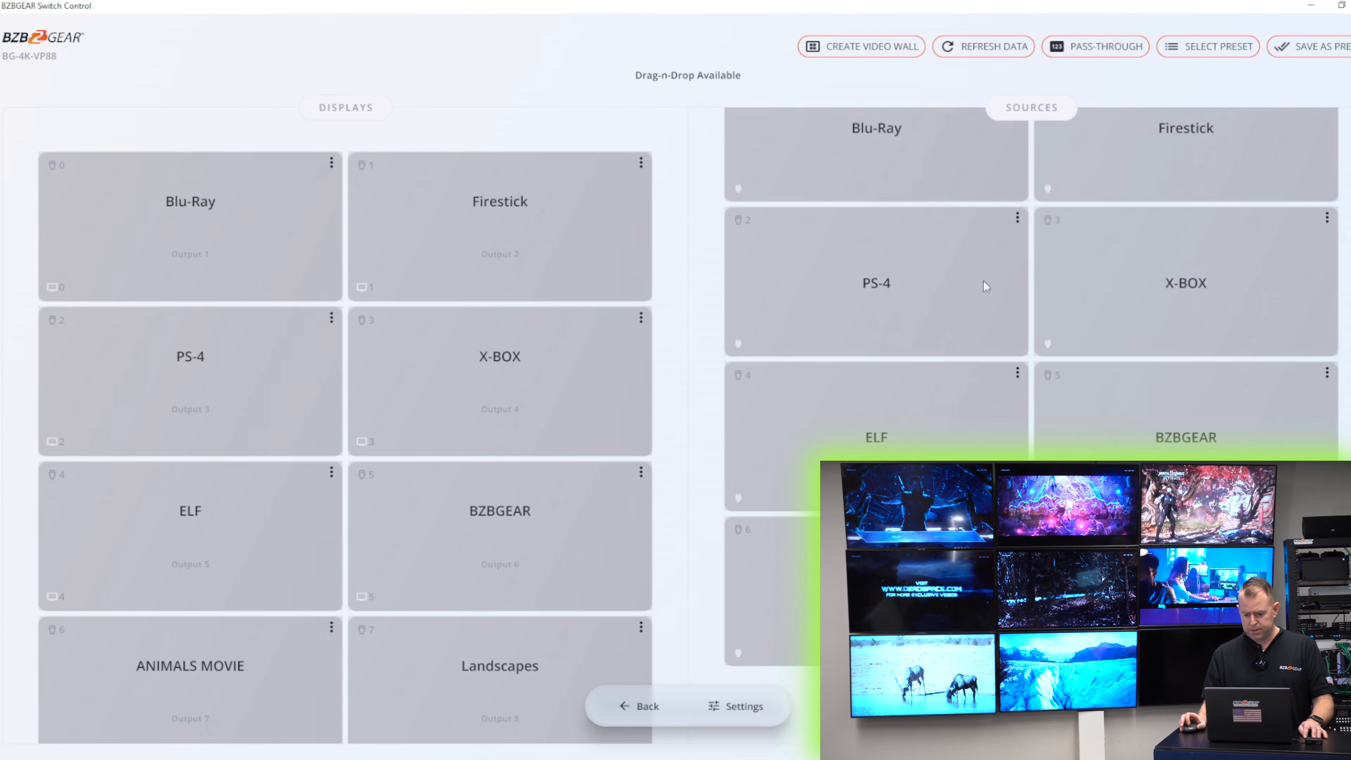
scroll(984, 283, "up", 2)
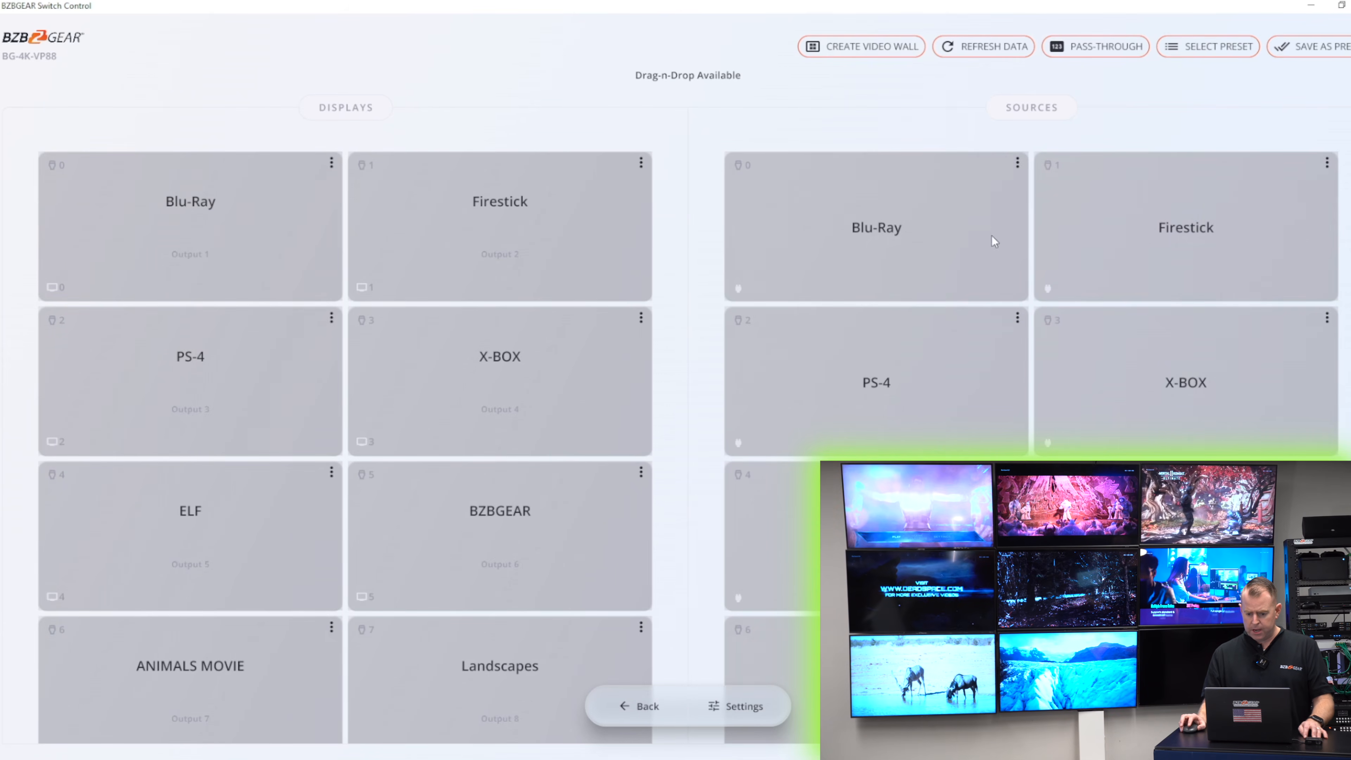
- Open the Blu-Ray source's options menu and dismiss it
left_click(1018, 161)
left_click(979, 129)
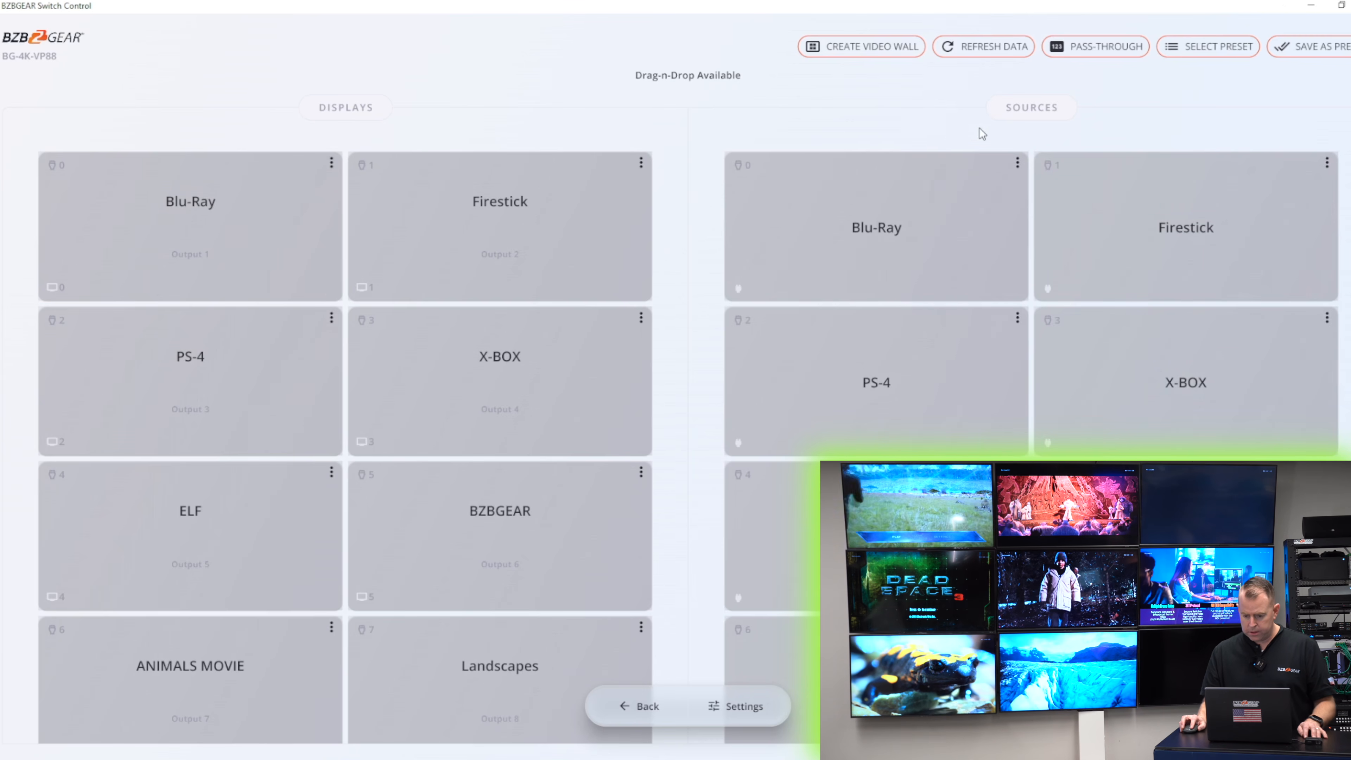
left_click(1018, 161)
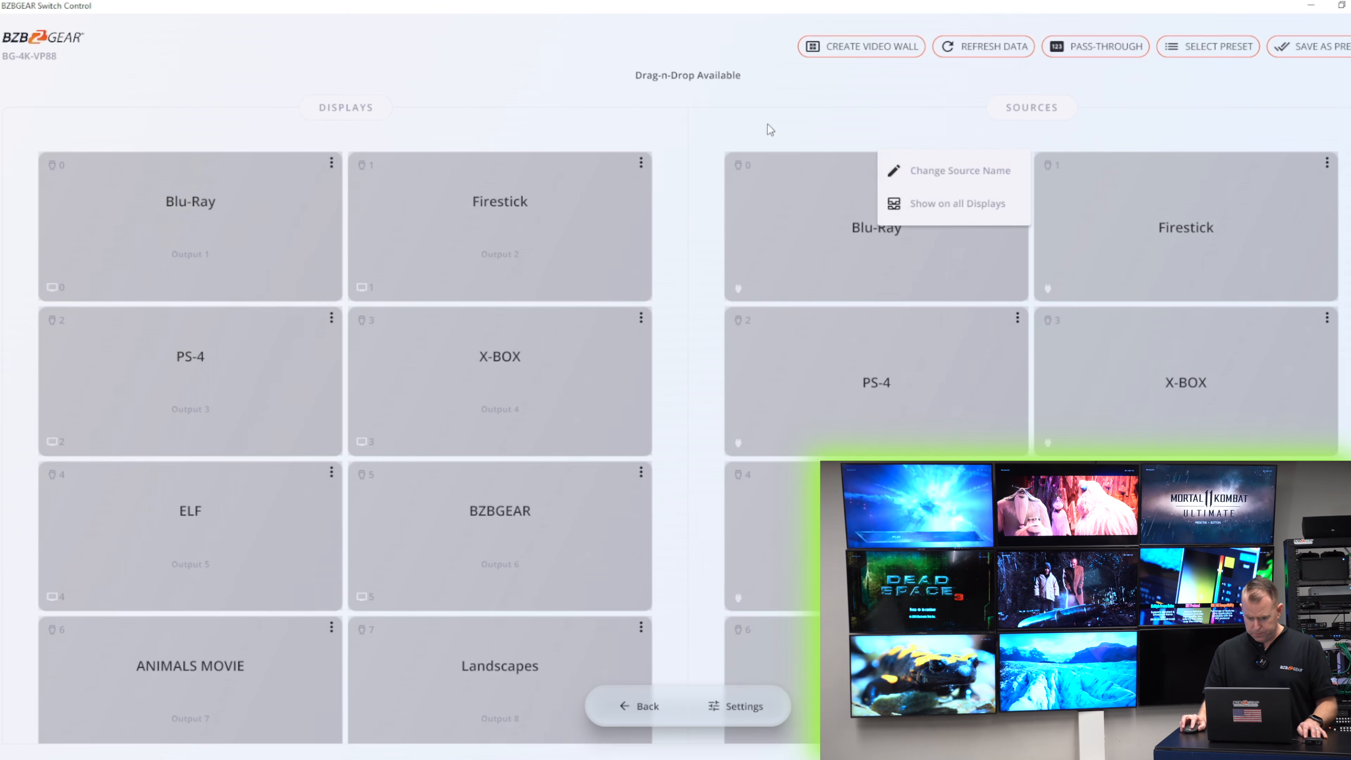
left_click(806, 137)
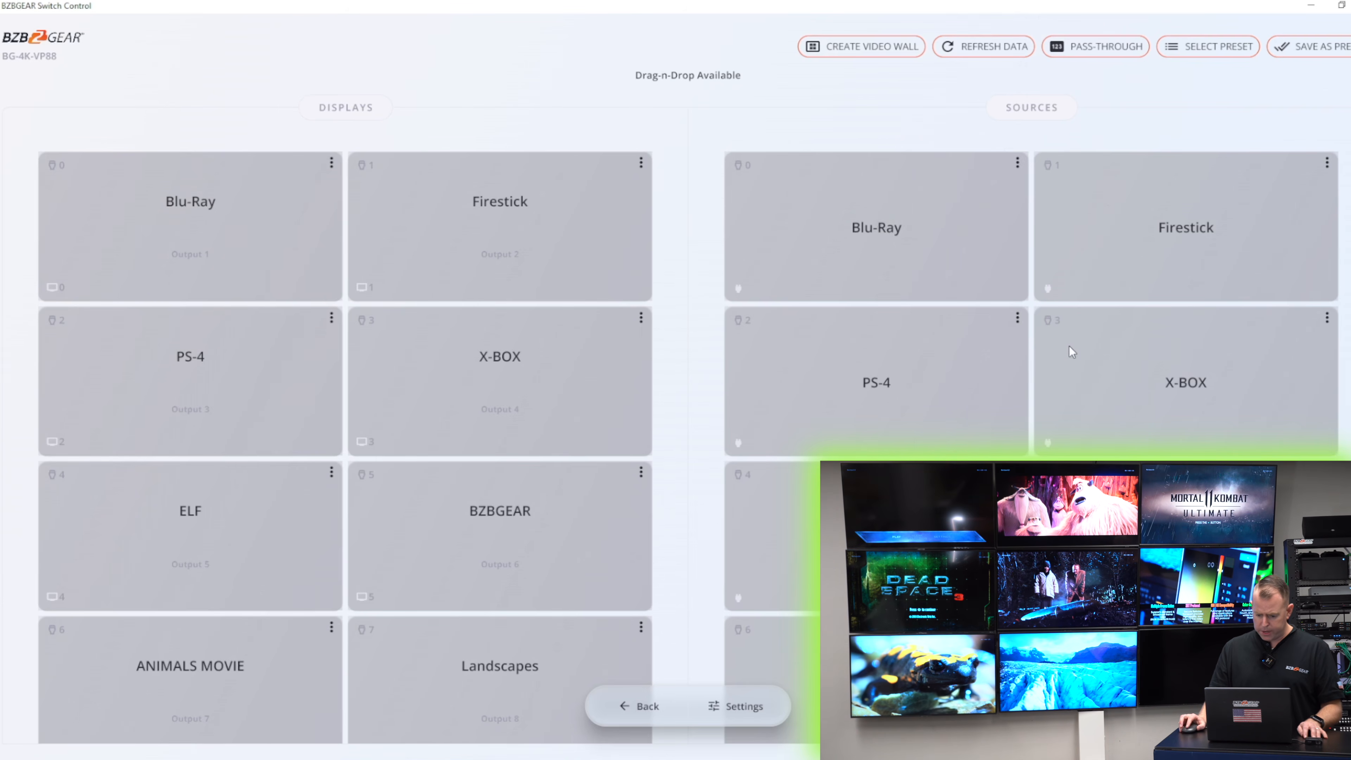
scroll(1072, 351, "down", 2)
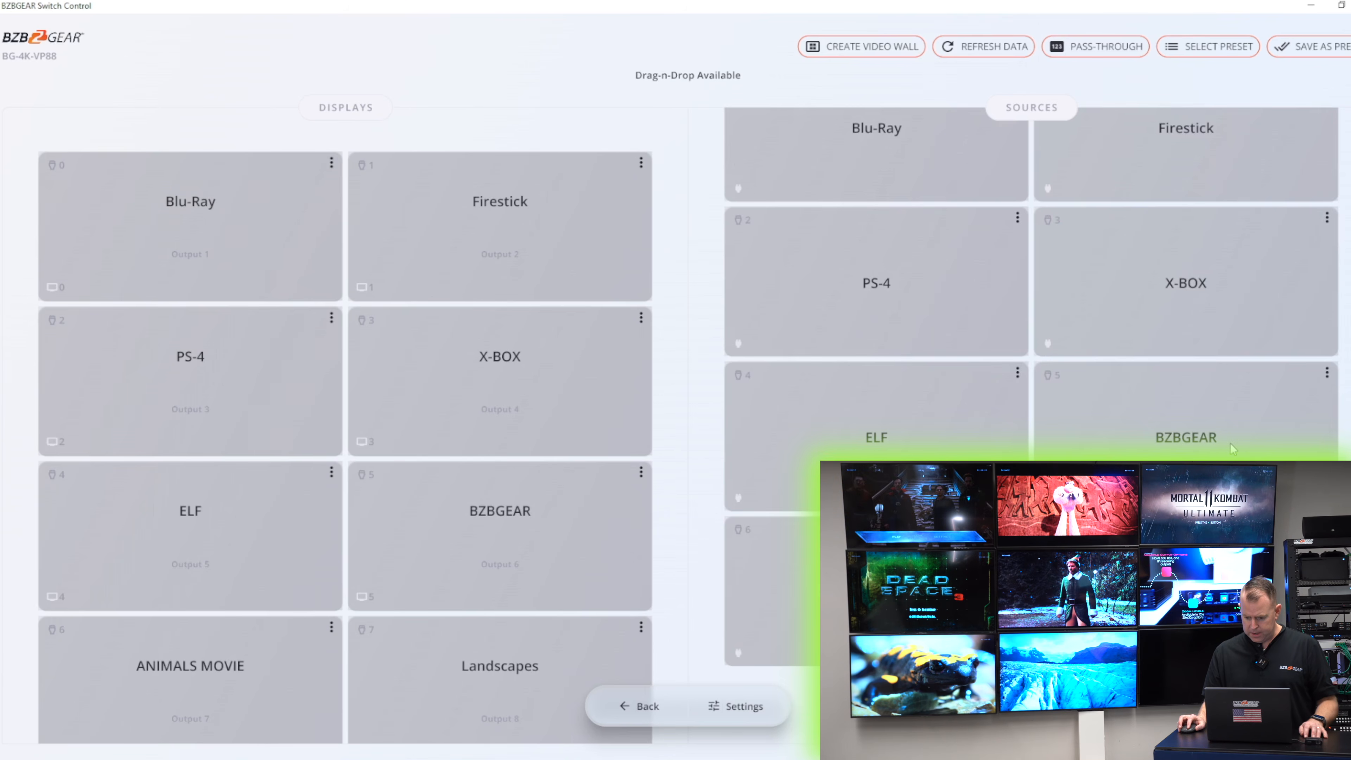
scroll(1116, 376, "up", 2)
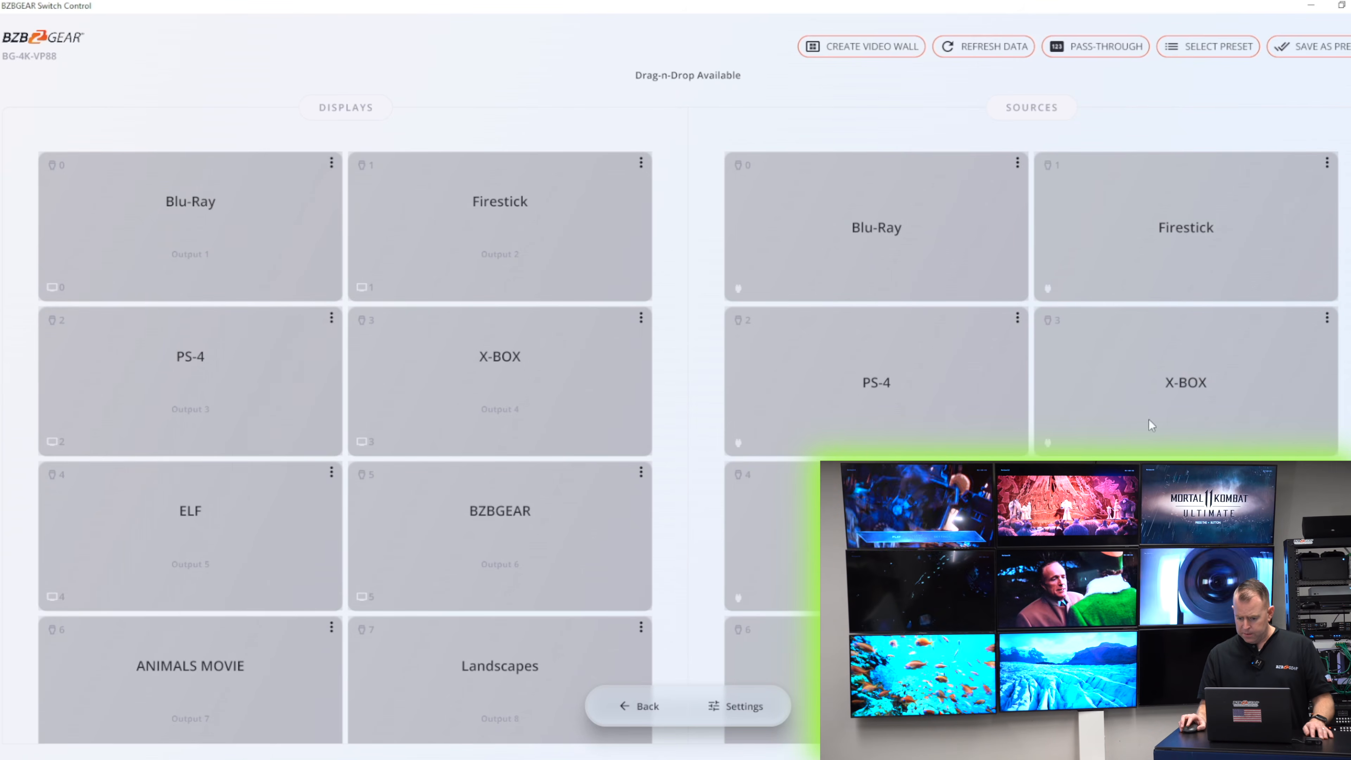
- Route the ELF source to Output 1 and Output 6
scroll(1079, 382, "down", 1)
left_click_drag(904, 426, 310, 271)
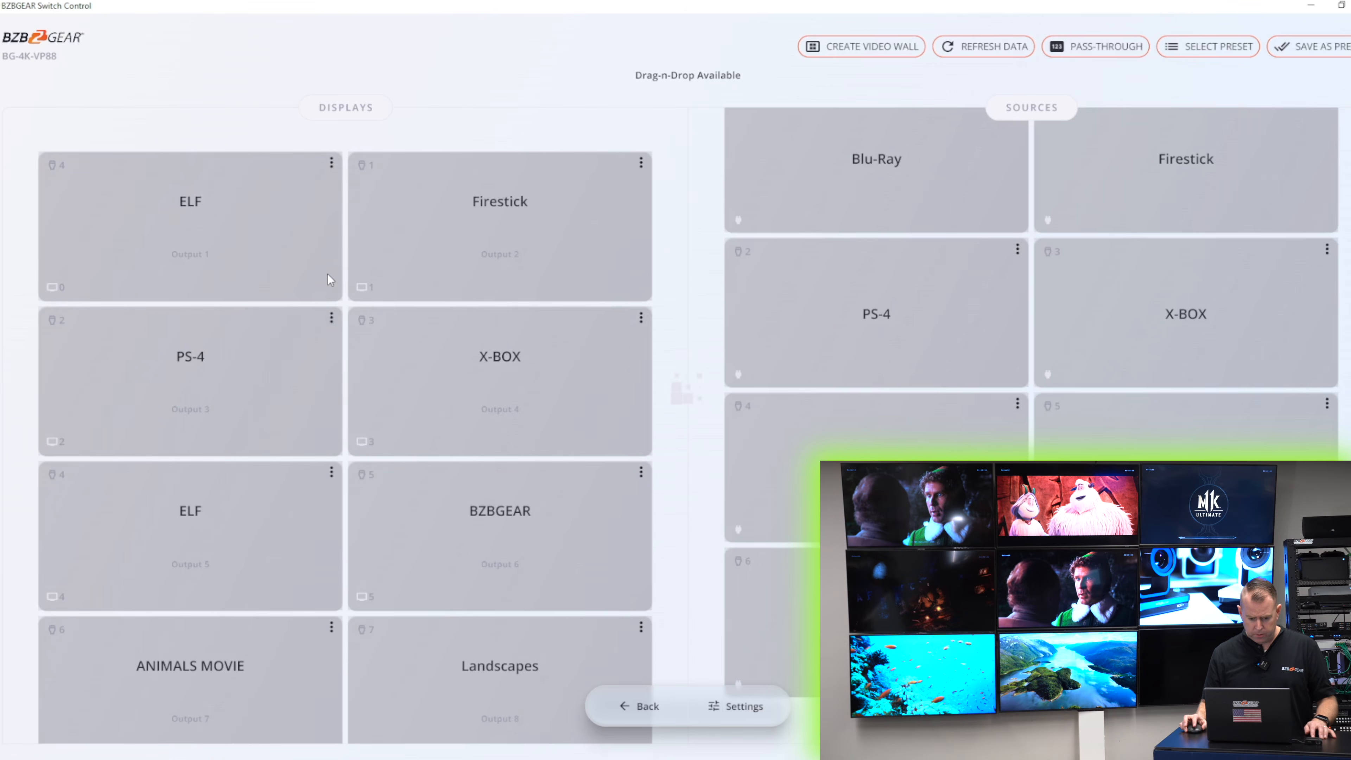
left_click_drag(771, 426, 642, 550)
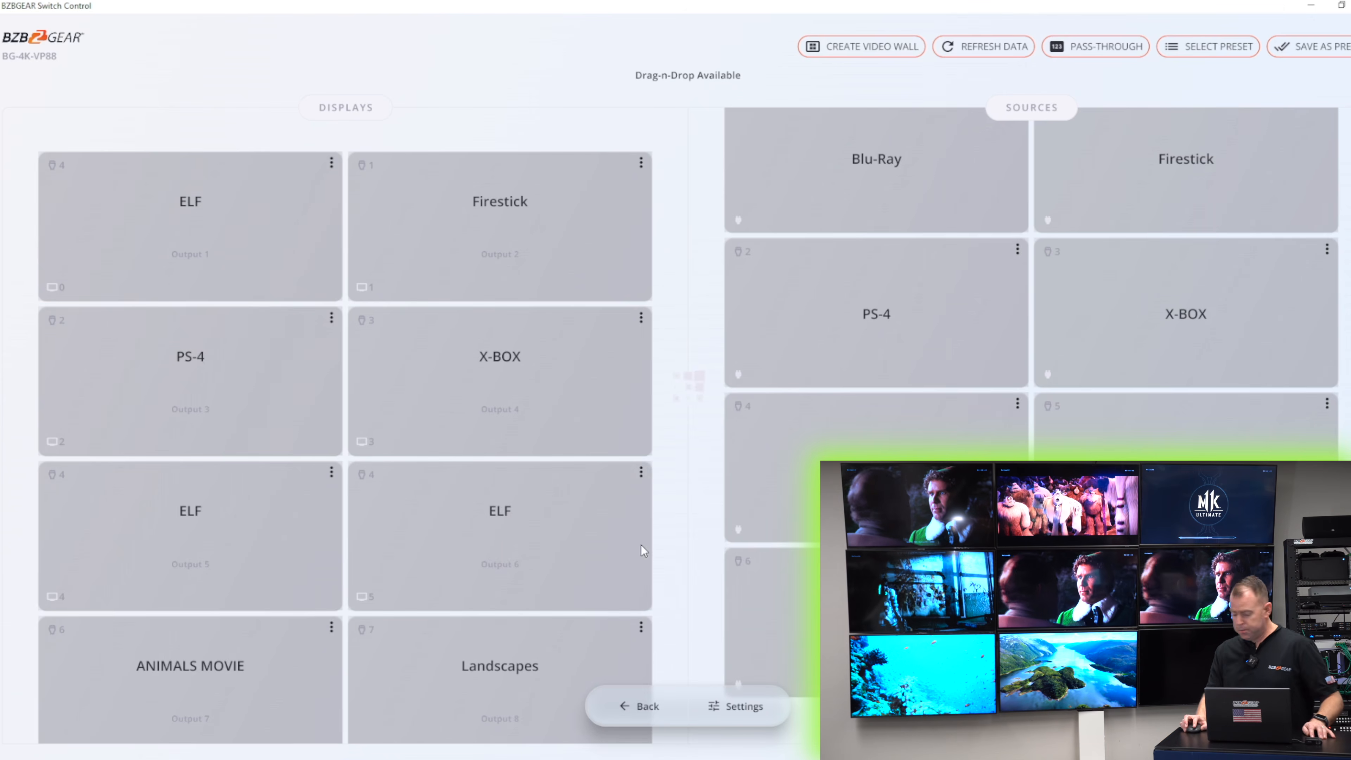
- Route the PS-4 source to Output 4
left_click_drag(878, 384, 532, 375)
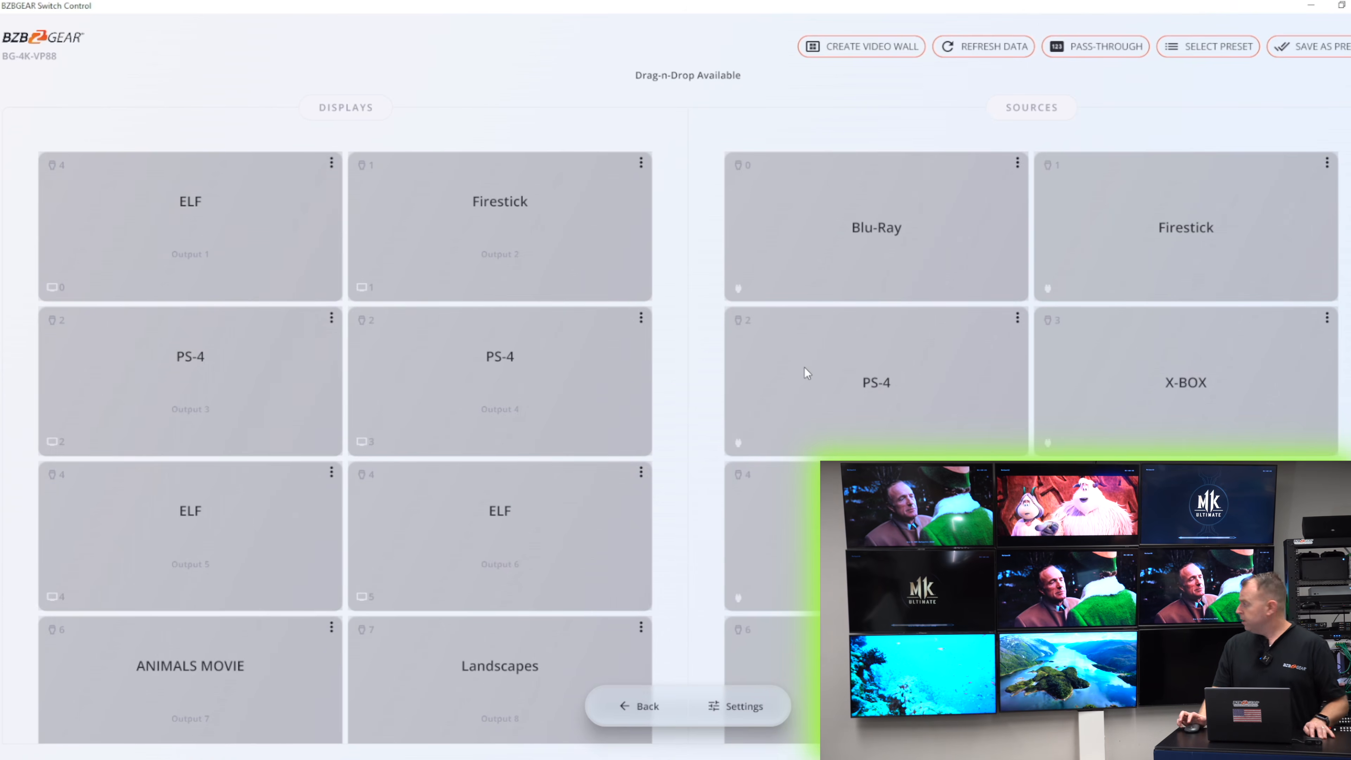
scroll(899, 371, "down", 2)
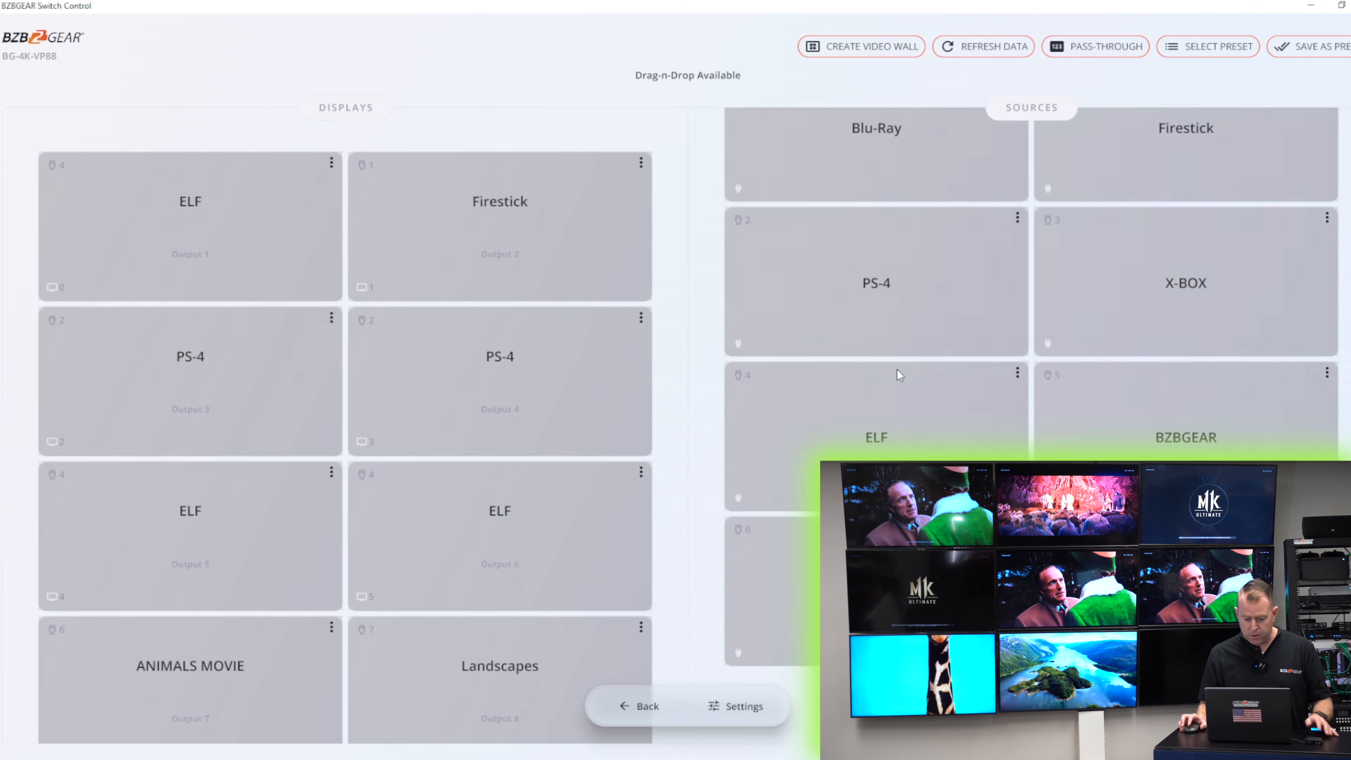
scroll(518, 365, "down", 2)
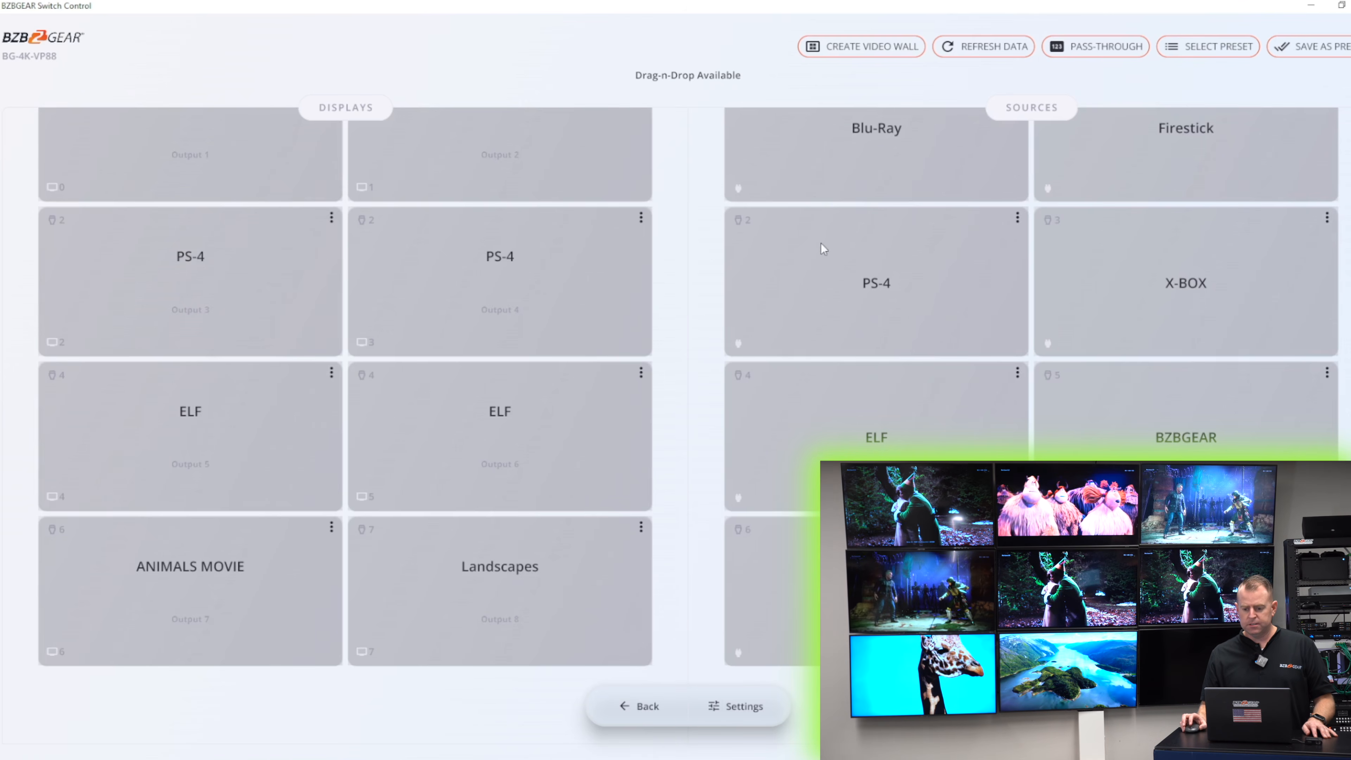
scroll(794, 133, "up", 2)
scroll(371, 183, "up", 2)
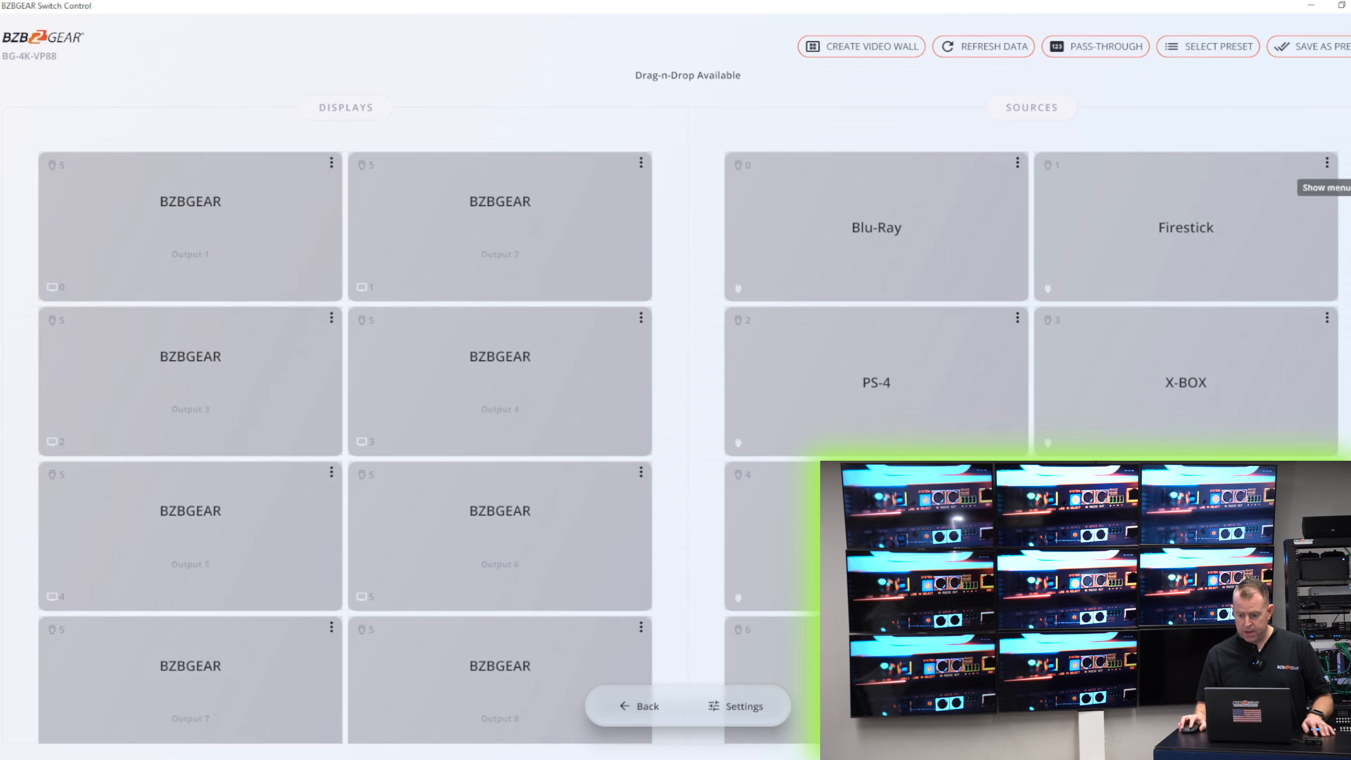
- Save the current configuration to Preset 1, renaming it ALL BZBGEAR
left_click(1309, 53)
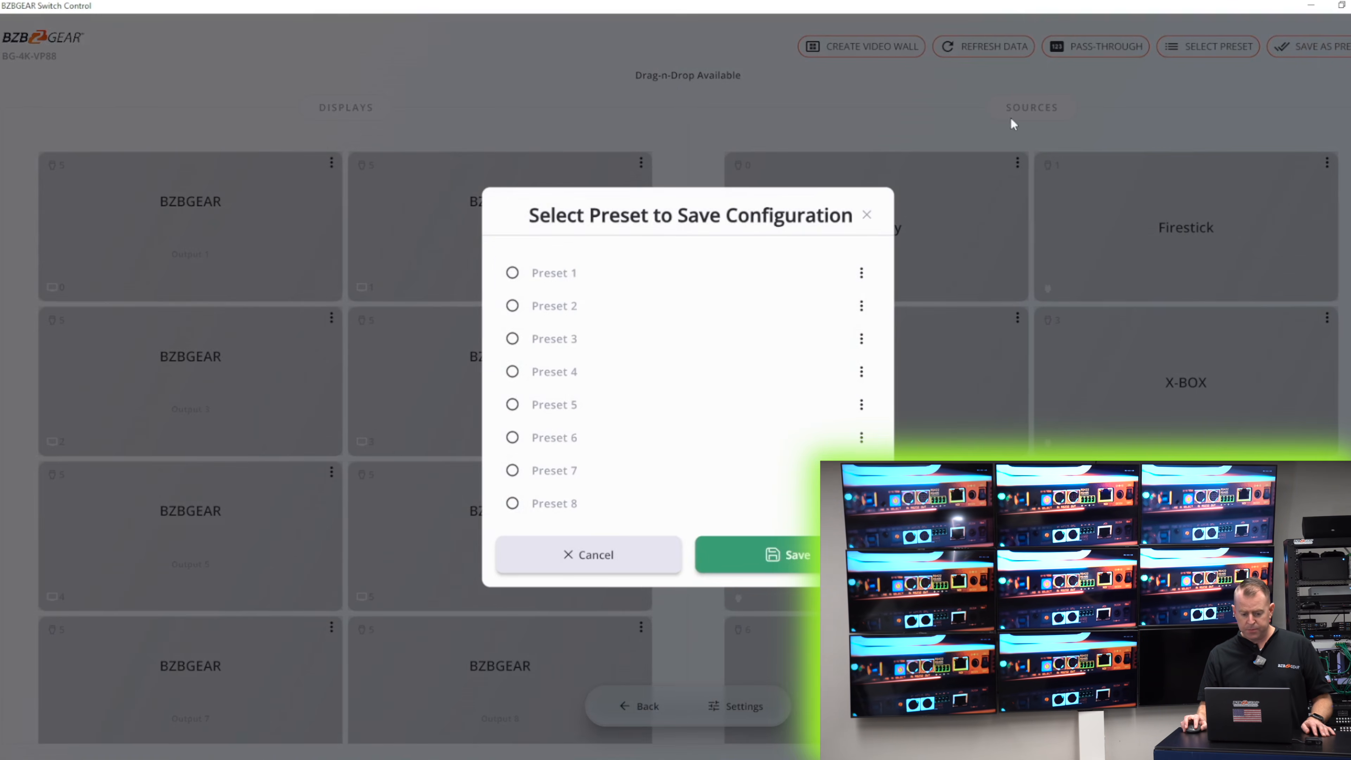
left_click(626, 286)
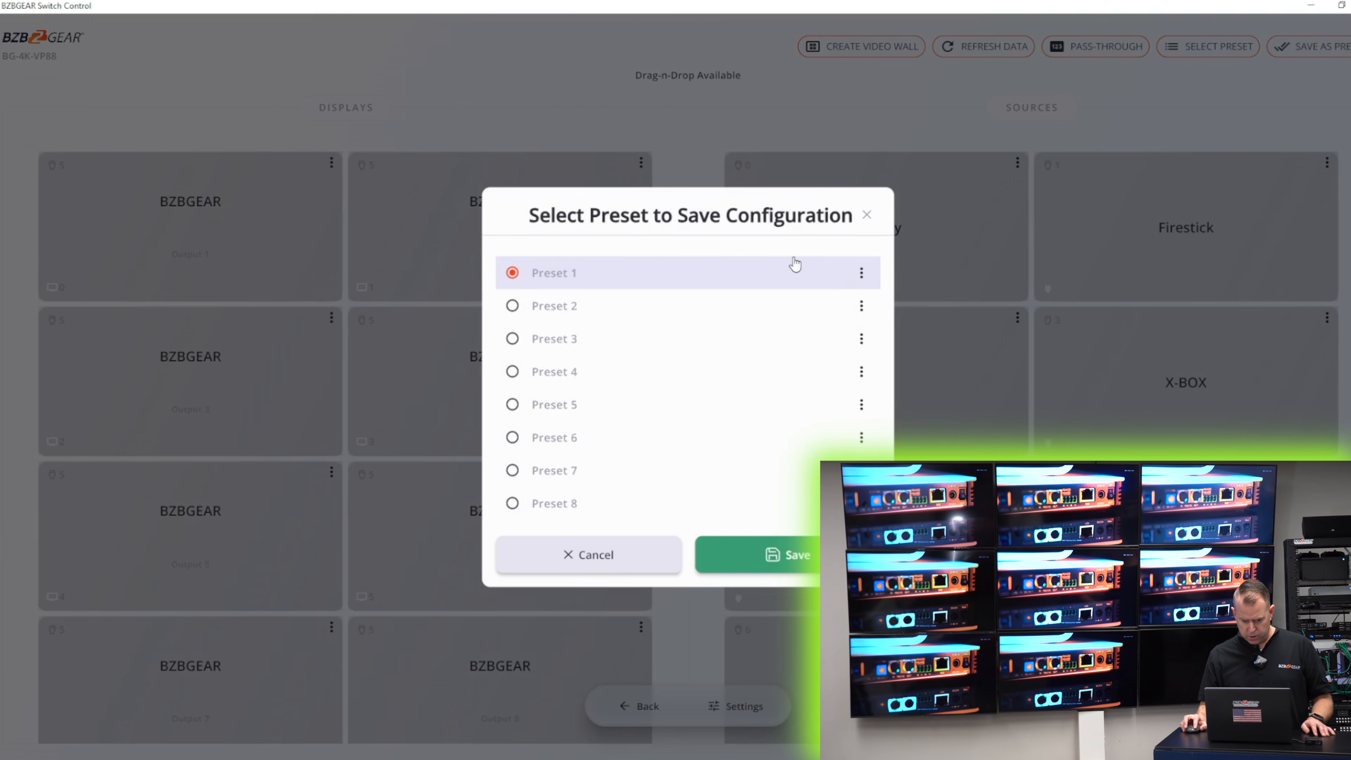
left_click(860, 274)
left_click(789, 279)
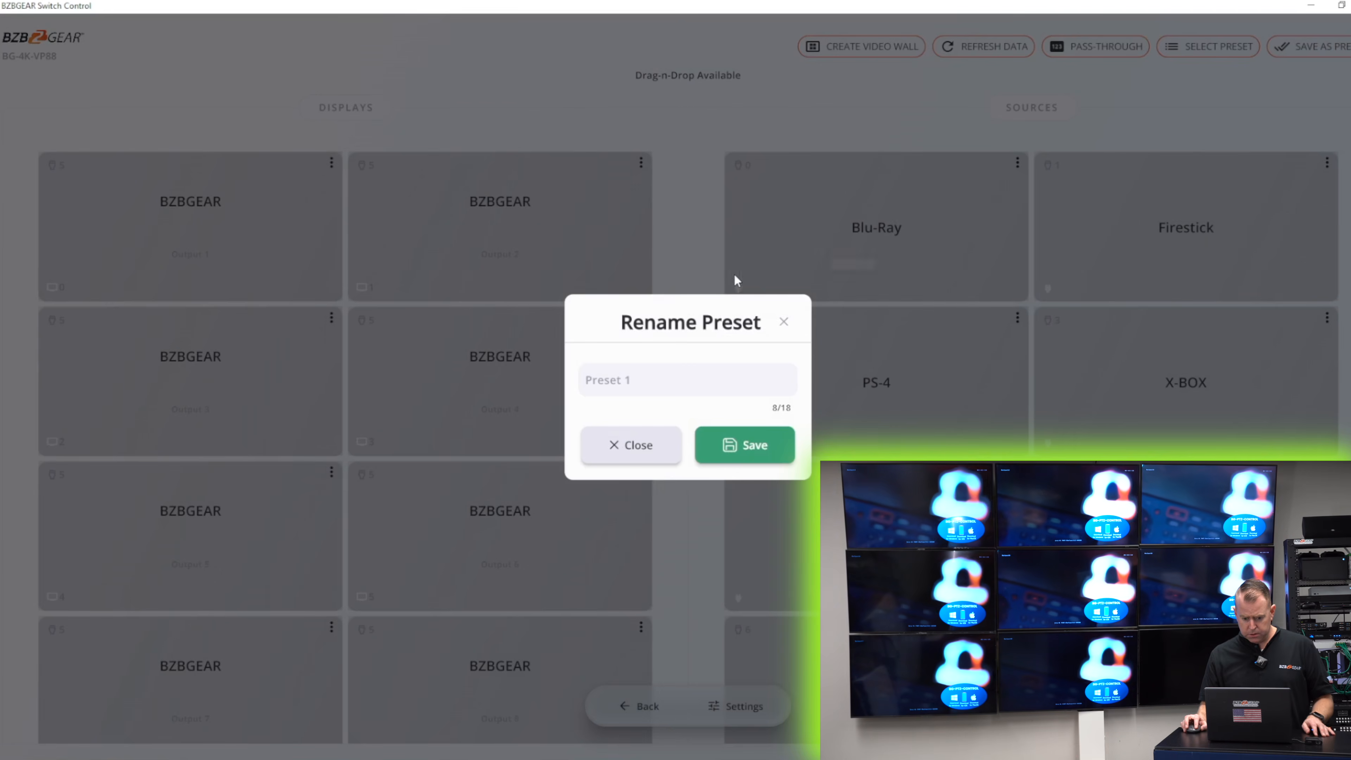
left_click(660, 386)
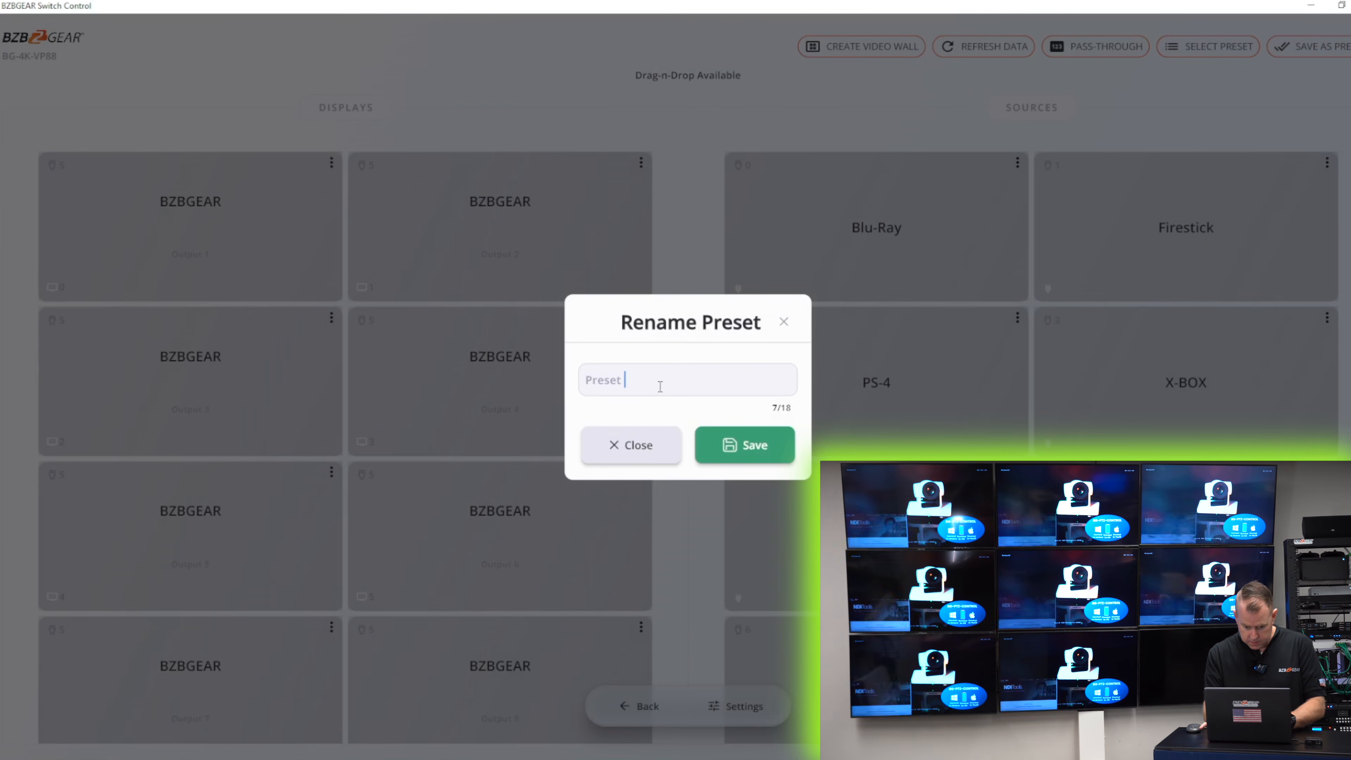
type("AL")
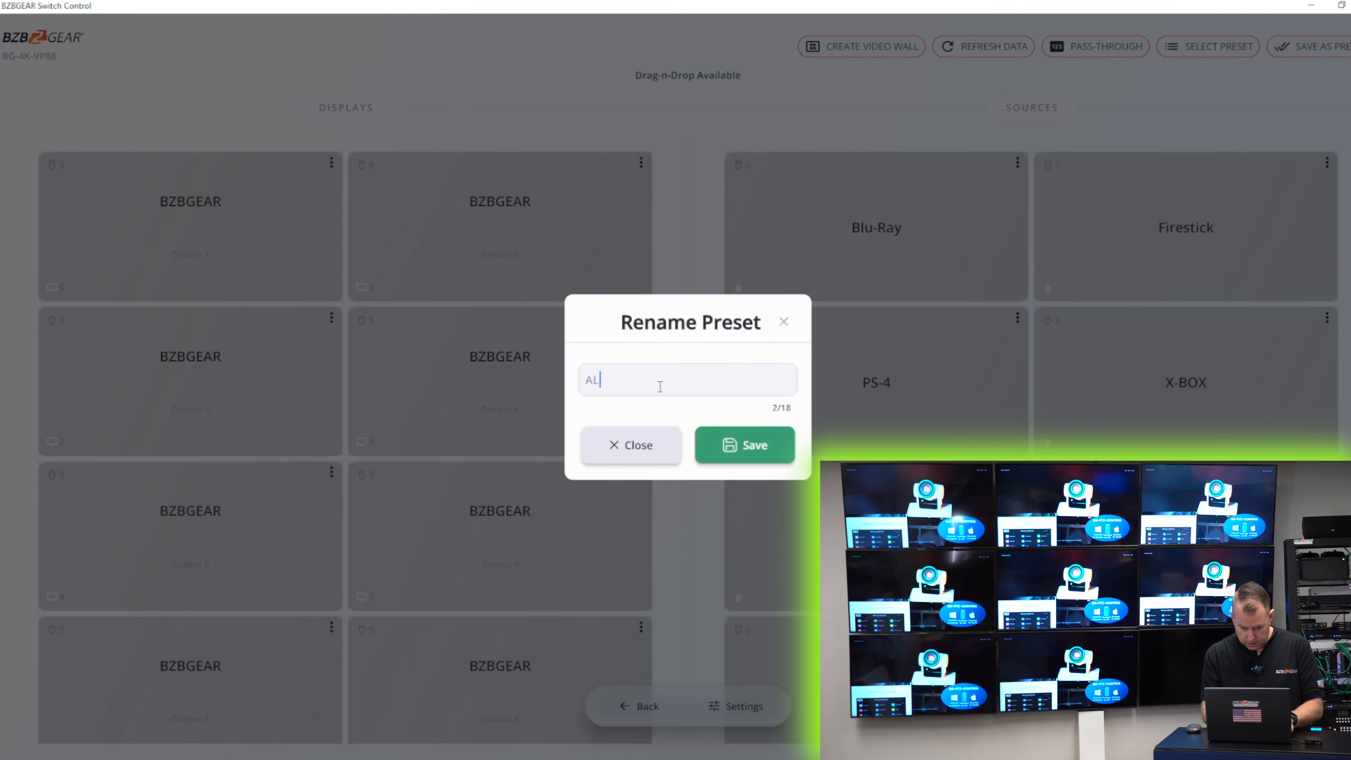
type("L B")
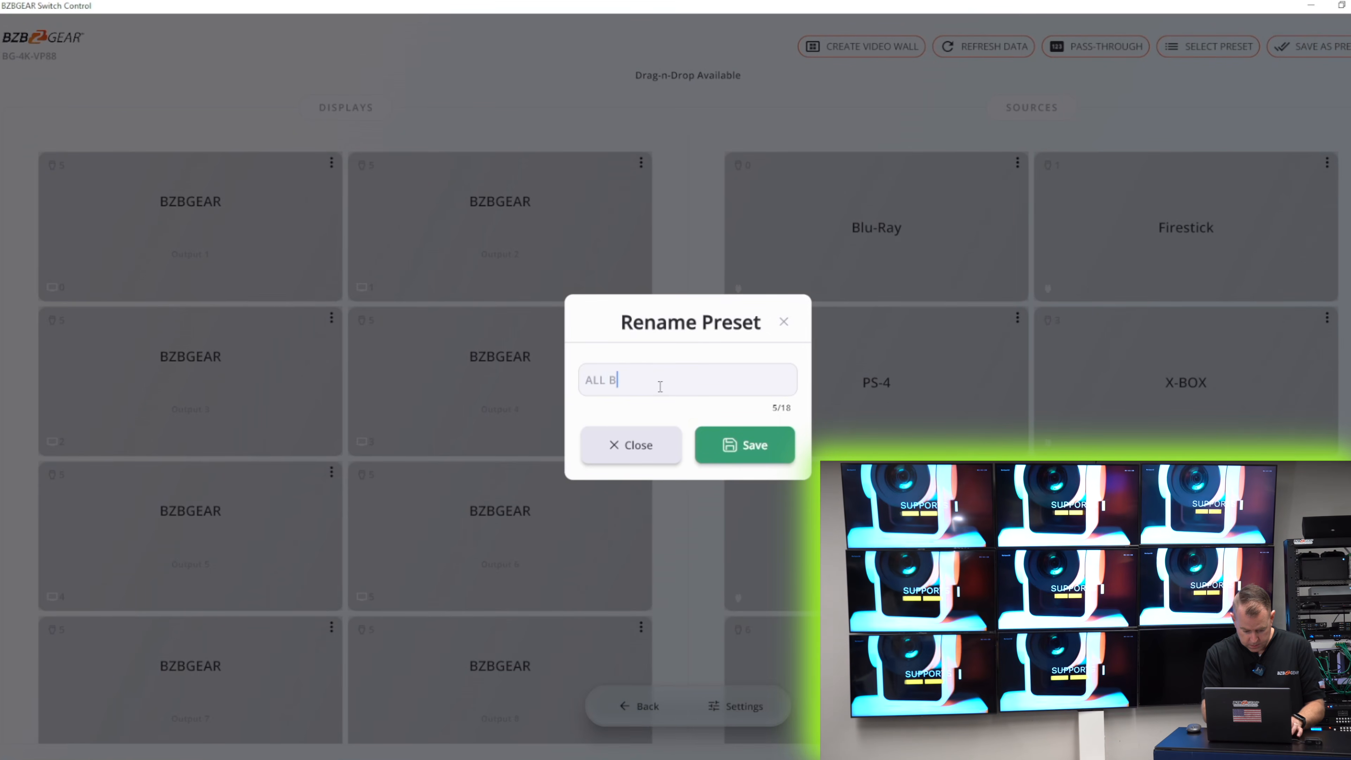
type("ZBB")
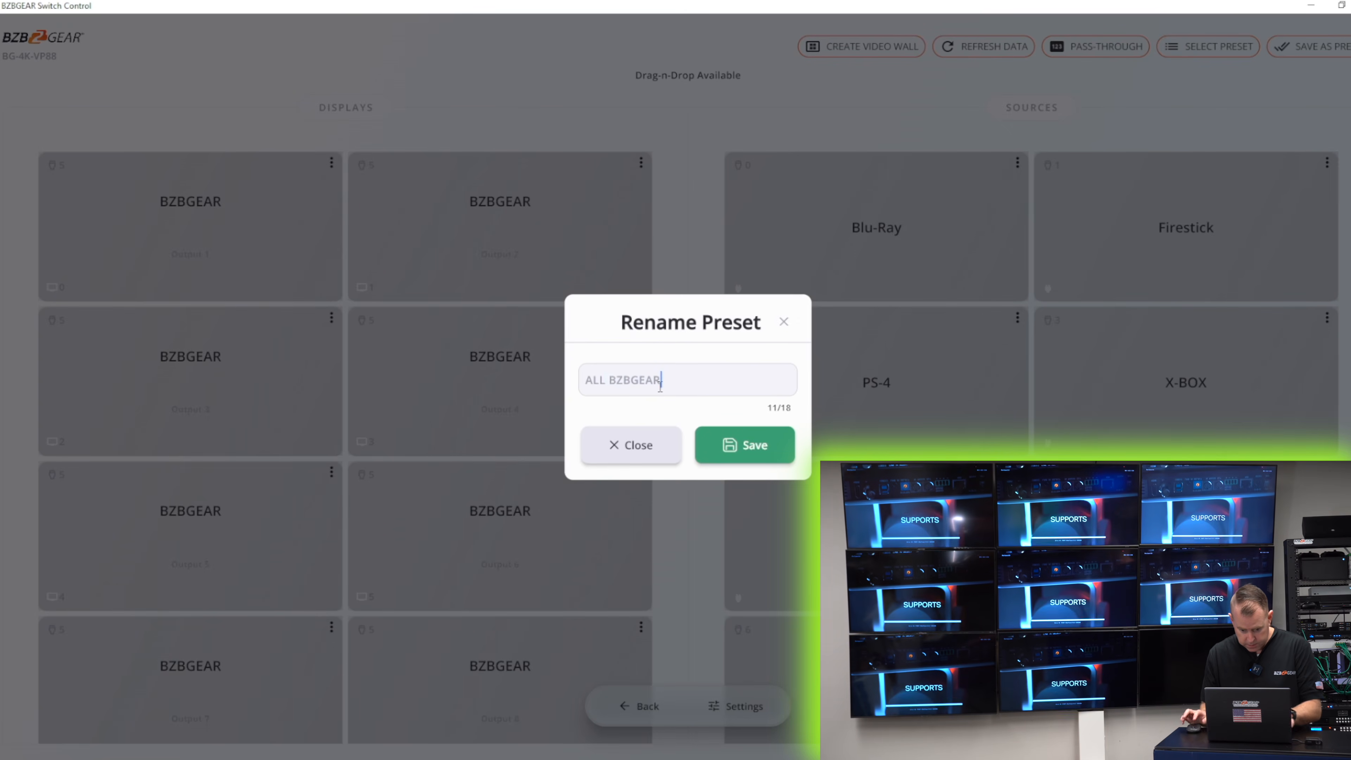
left_click(750, 450)
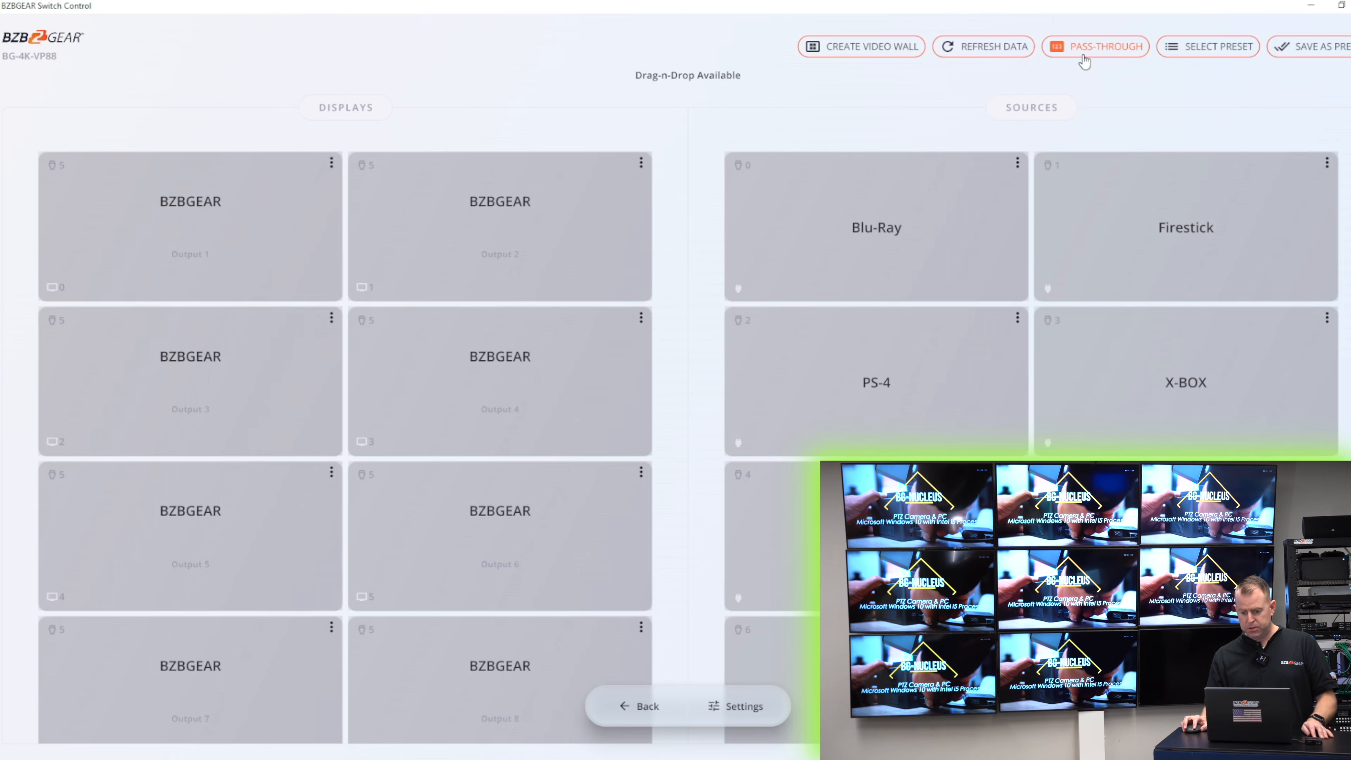
- Apply pass-through routing, then recall the ALL BZBGEAR preset
left_click(1083, 59)
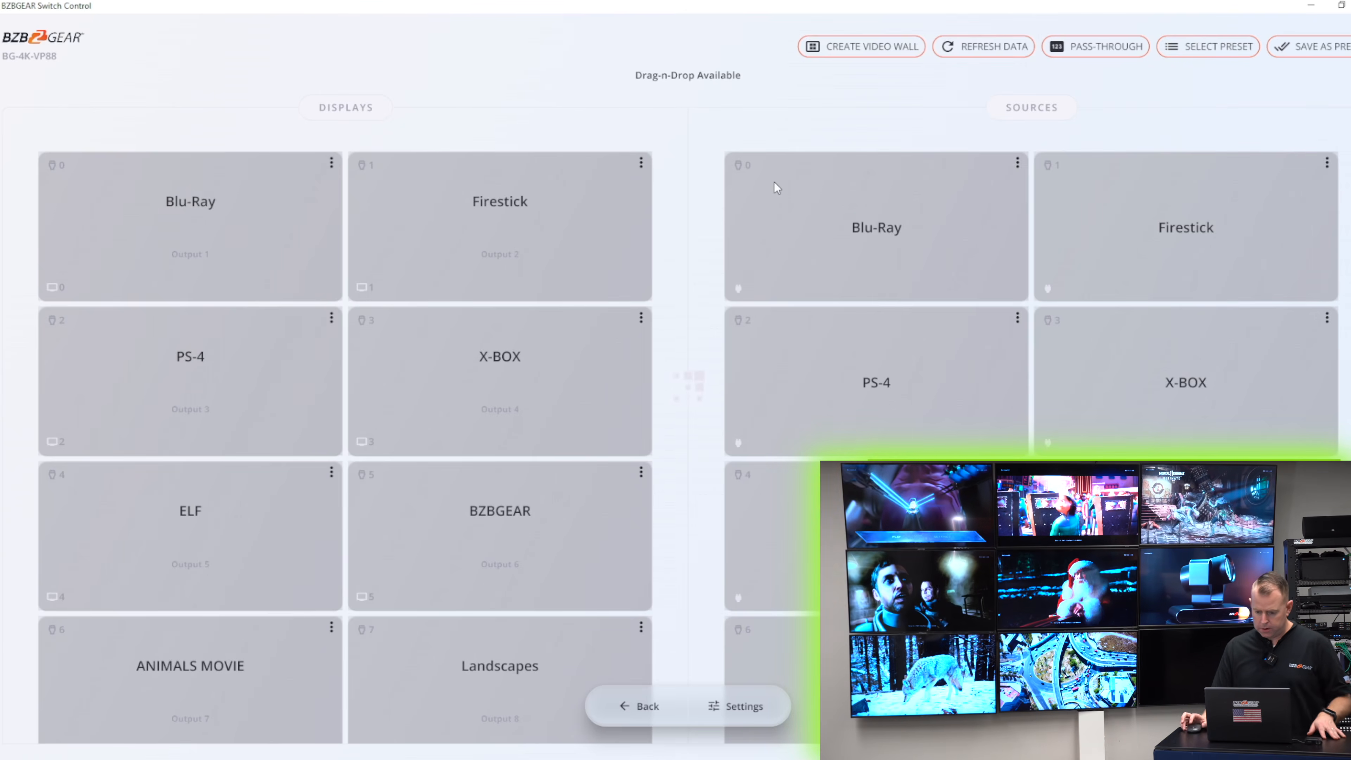
left_click(1205, 47)
left_click(549, 276)
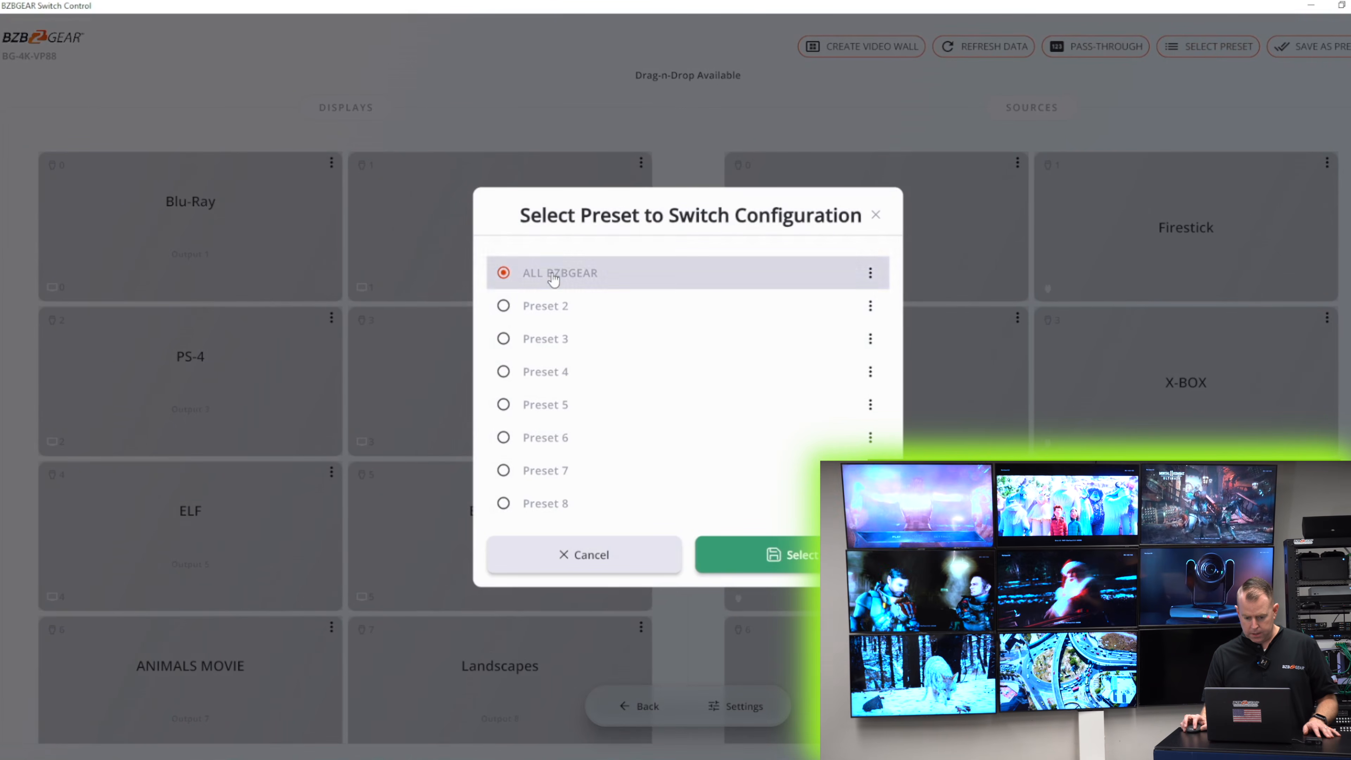
left_click(793, 554)
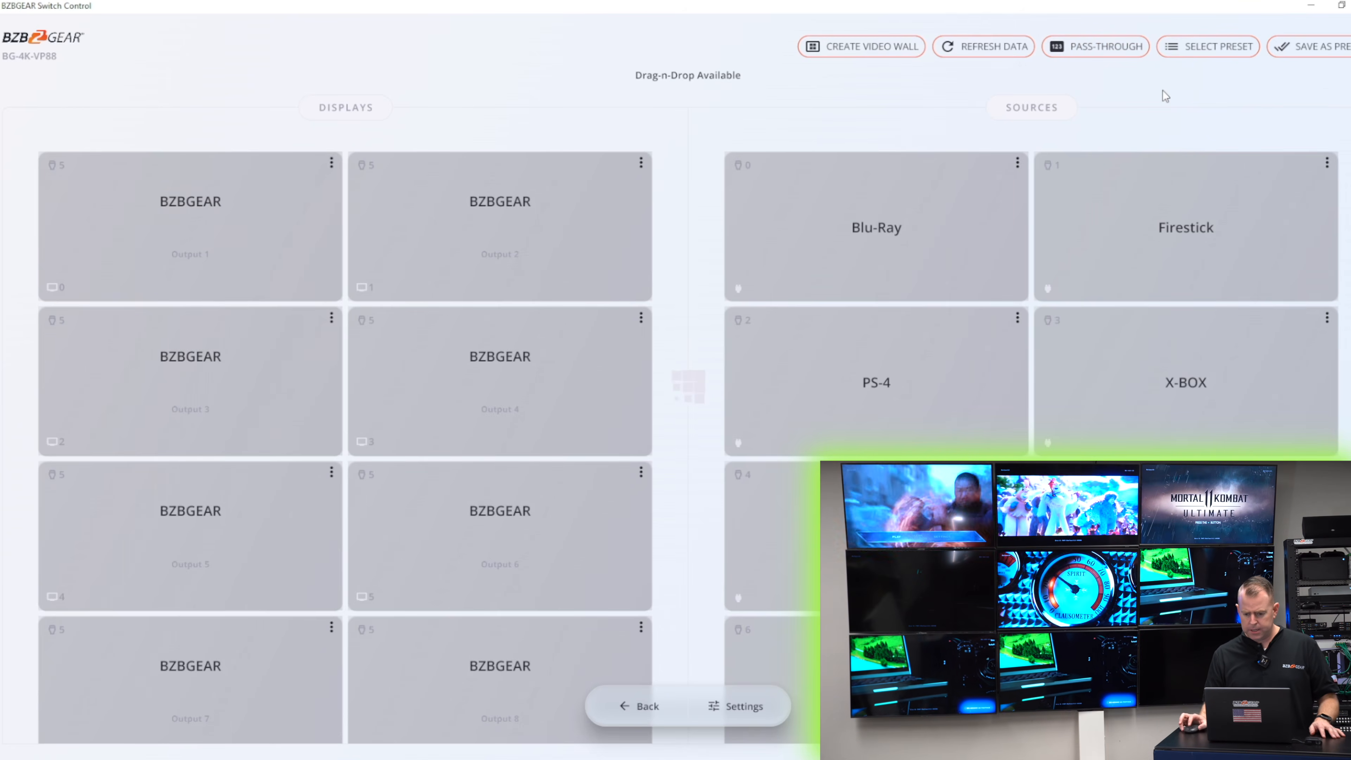
- Start a new video wall and arrange Outputs 1 to 6 in a three-by-two layout
left_click(857, 51)
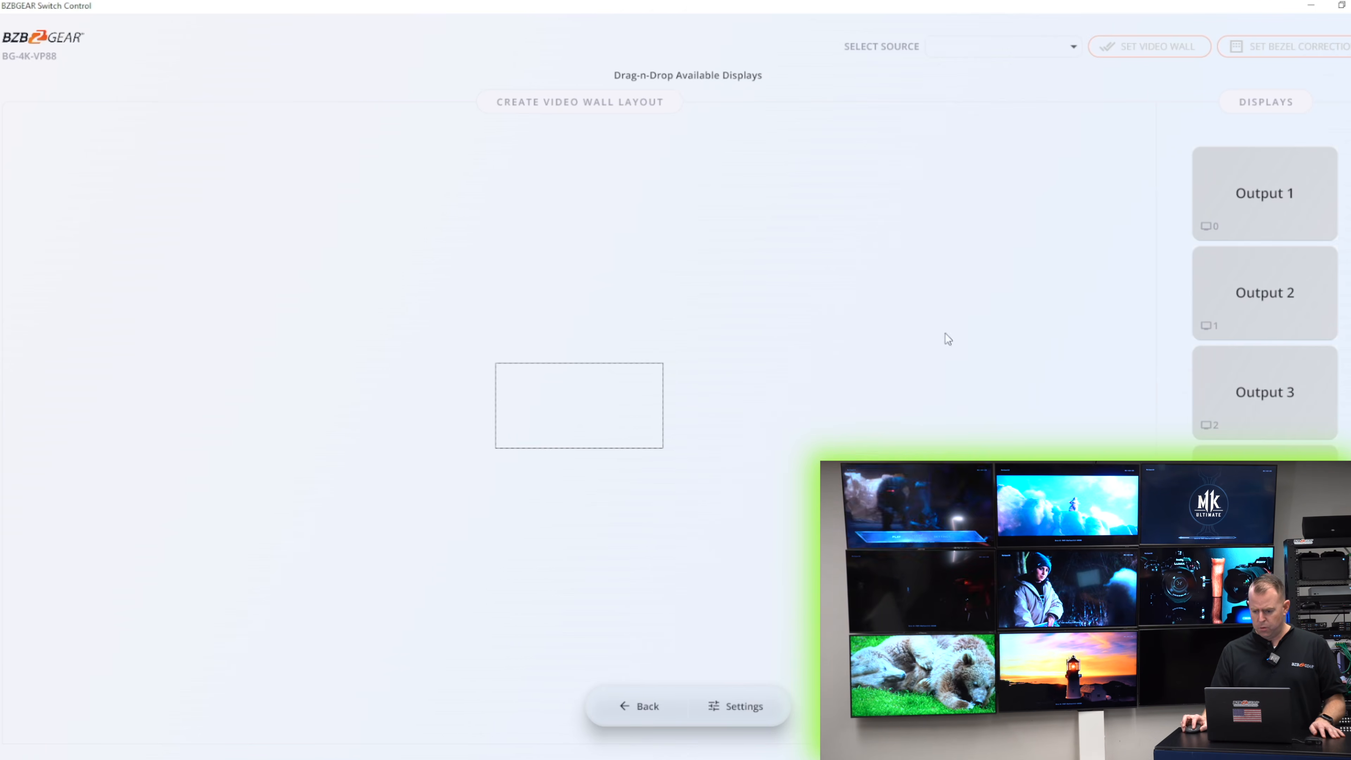
left_click_drag(1224, 213, 745, 396)
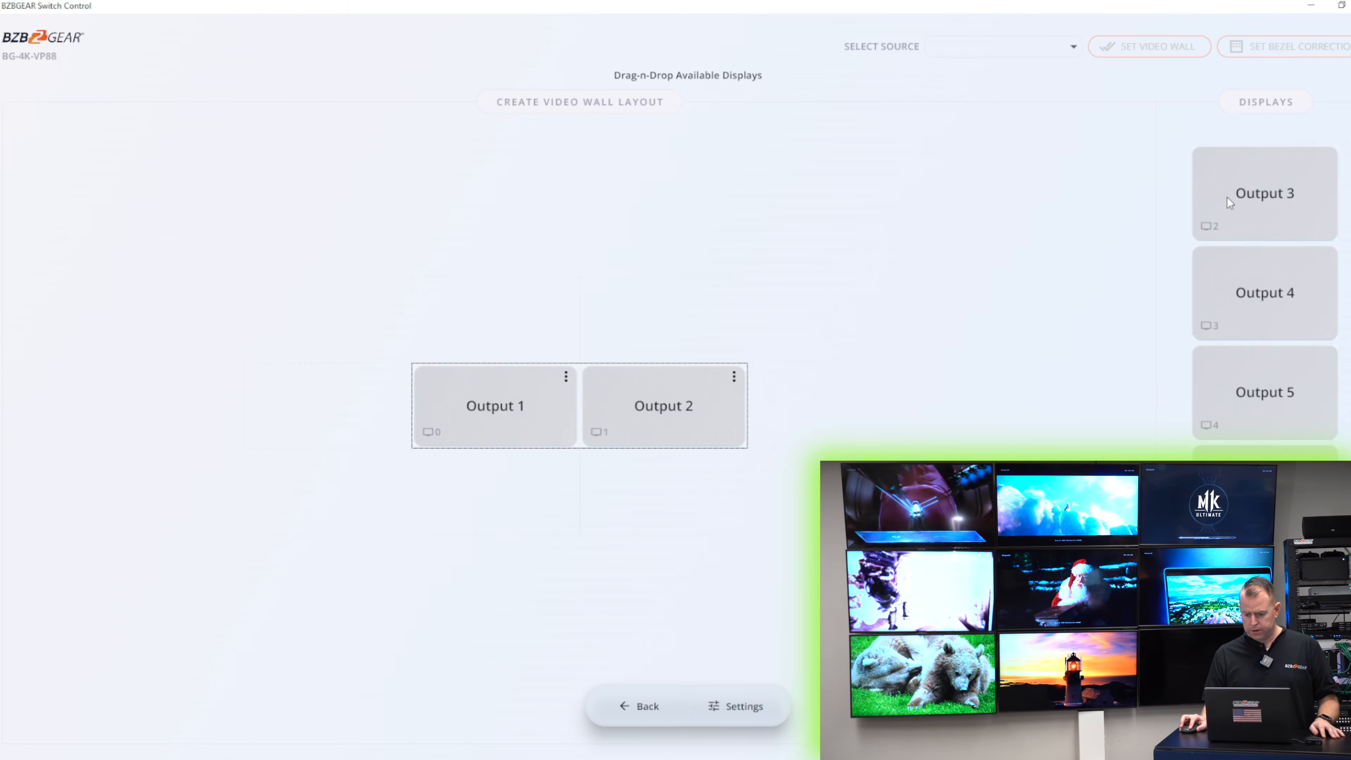
left_click_drag(1266, 197, 829, 387)
left_click_drag(1250, 192, 453, 501)
left_click_drag(1247, 203, 570, 464)
left_click_drag(1209, 228, 799, 442)
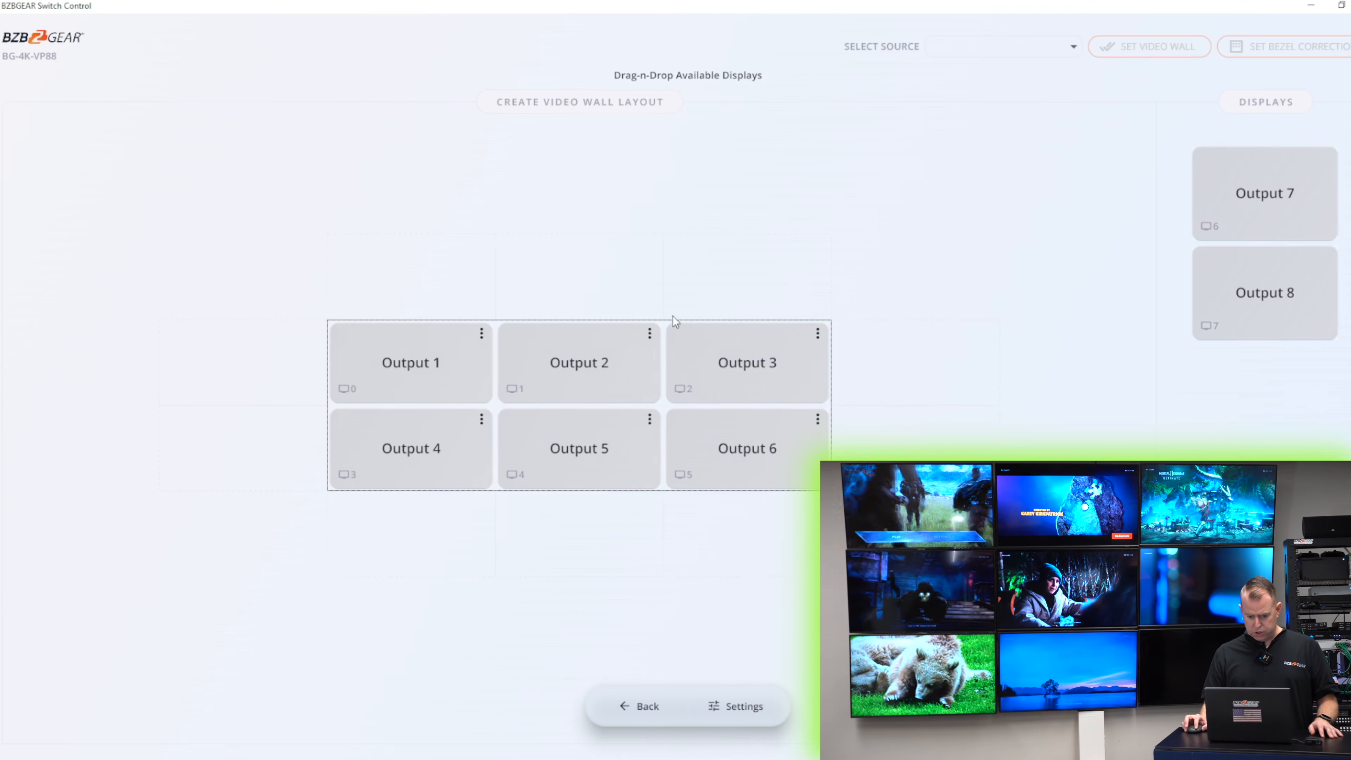
- Assign the ELF source to the video wall, apply it, and return to the control page
left_click(1024, 51)
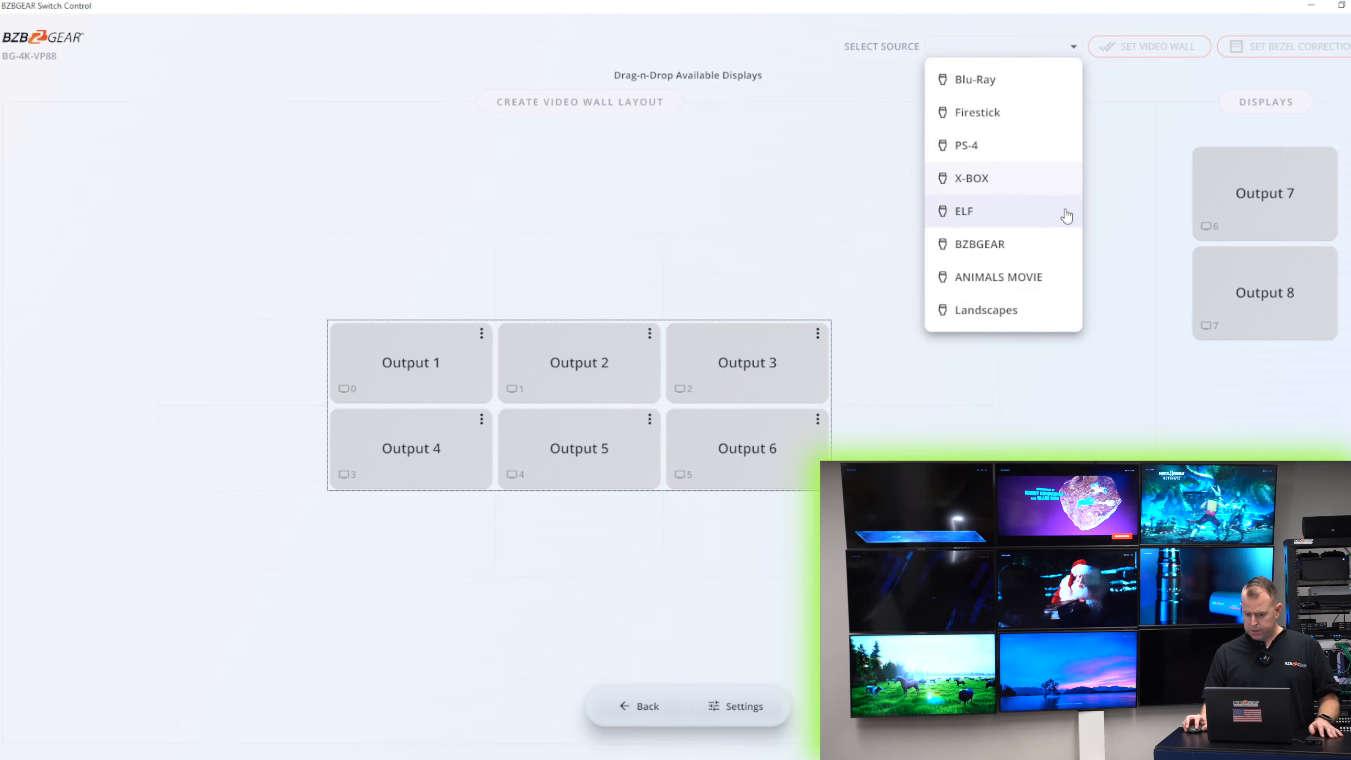
left_click(1054, 227)
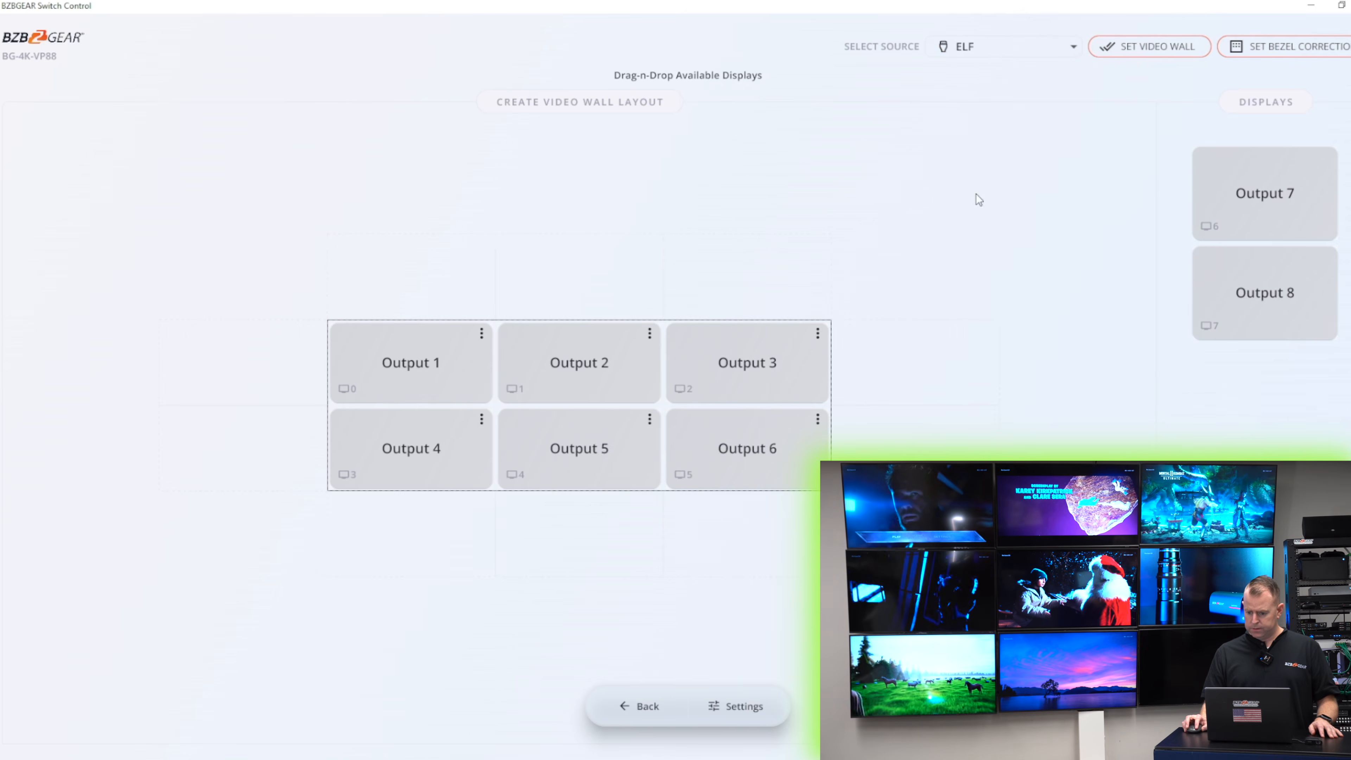
left_click(1139, 42)
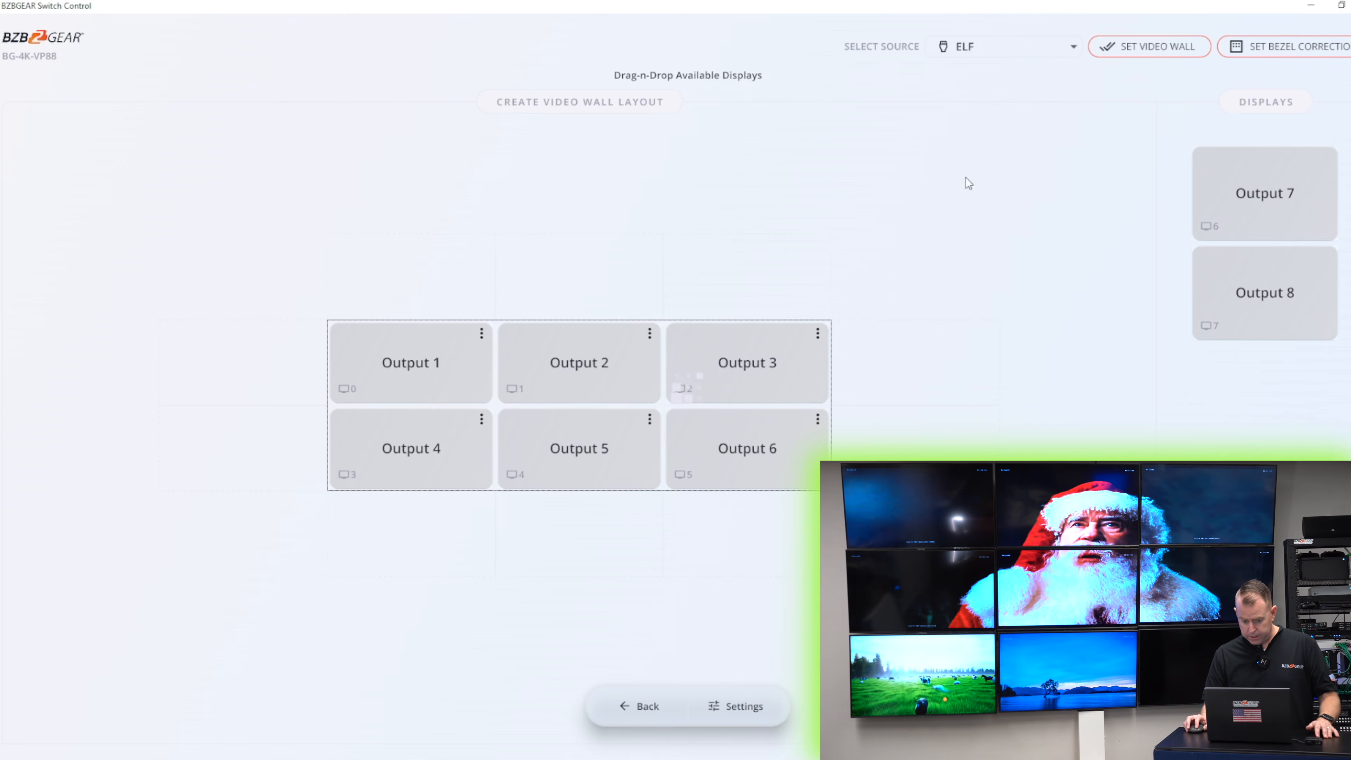
left_click(646, 720)
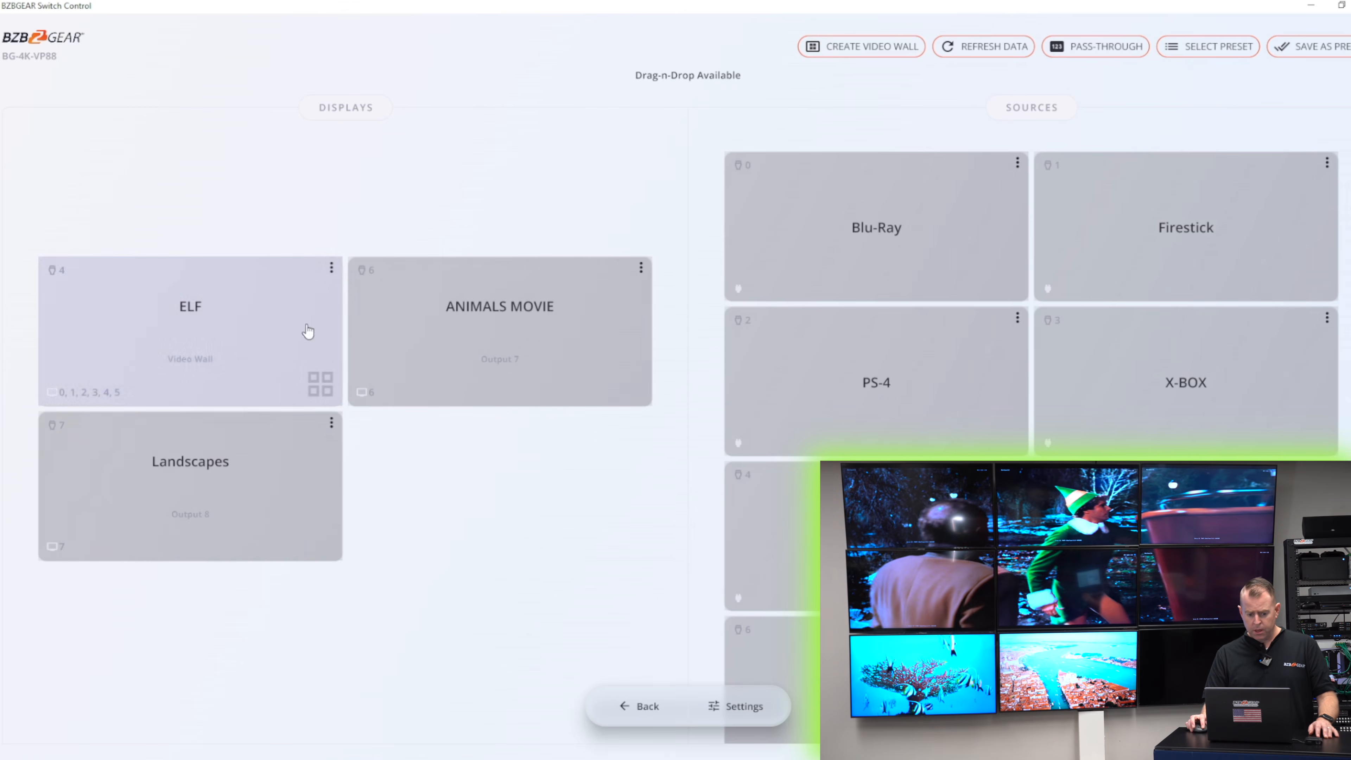
- Delete the ELF video wall
left_click(331, 268)
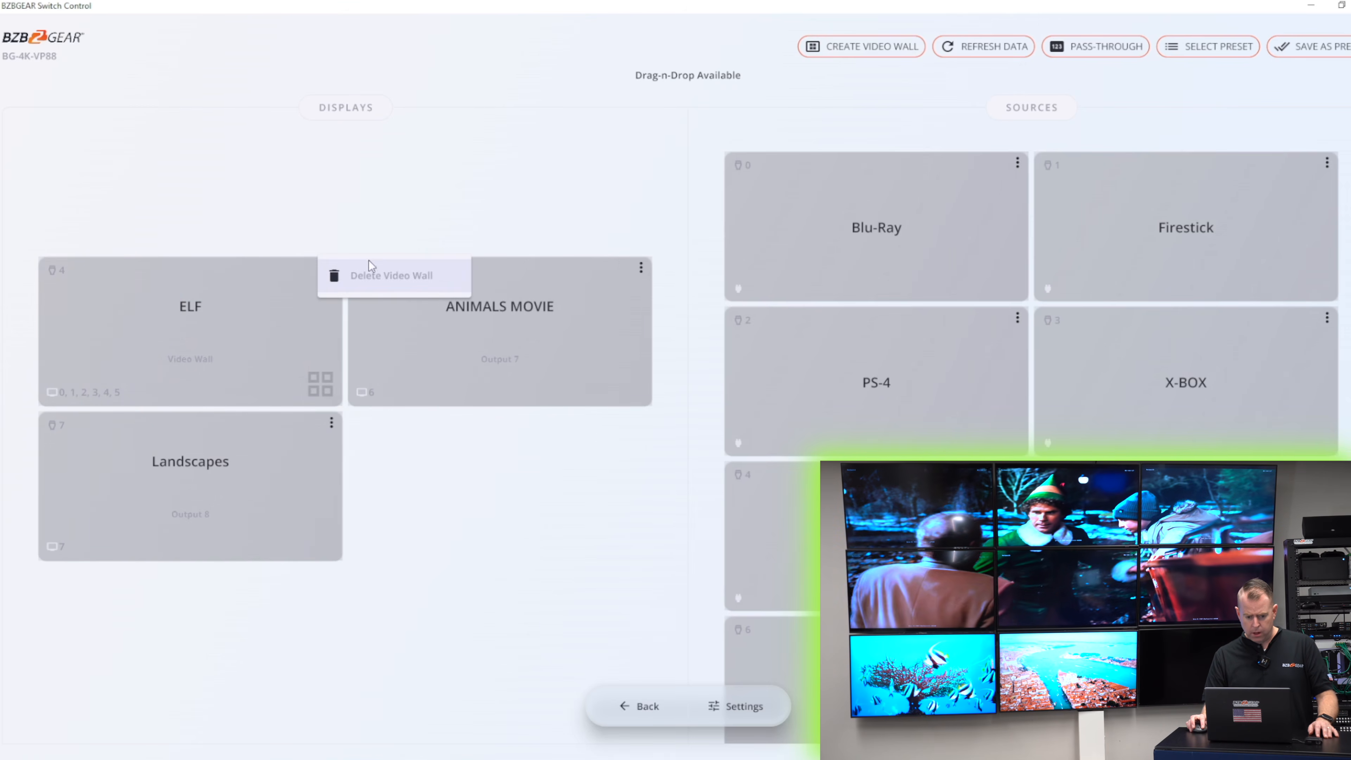
left_click(383, 270)
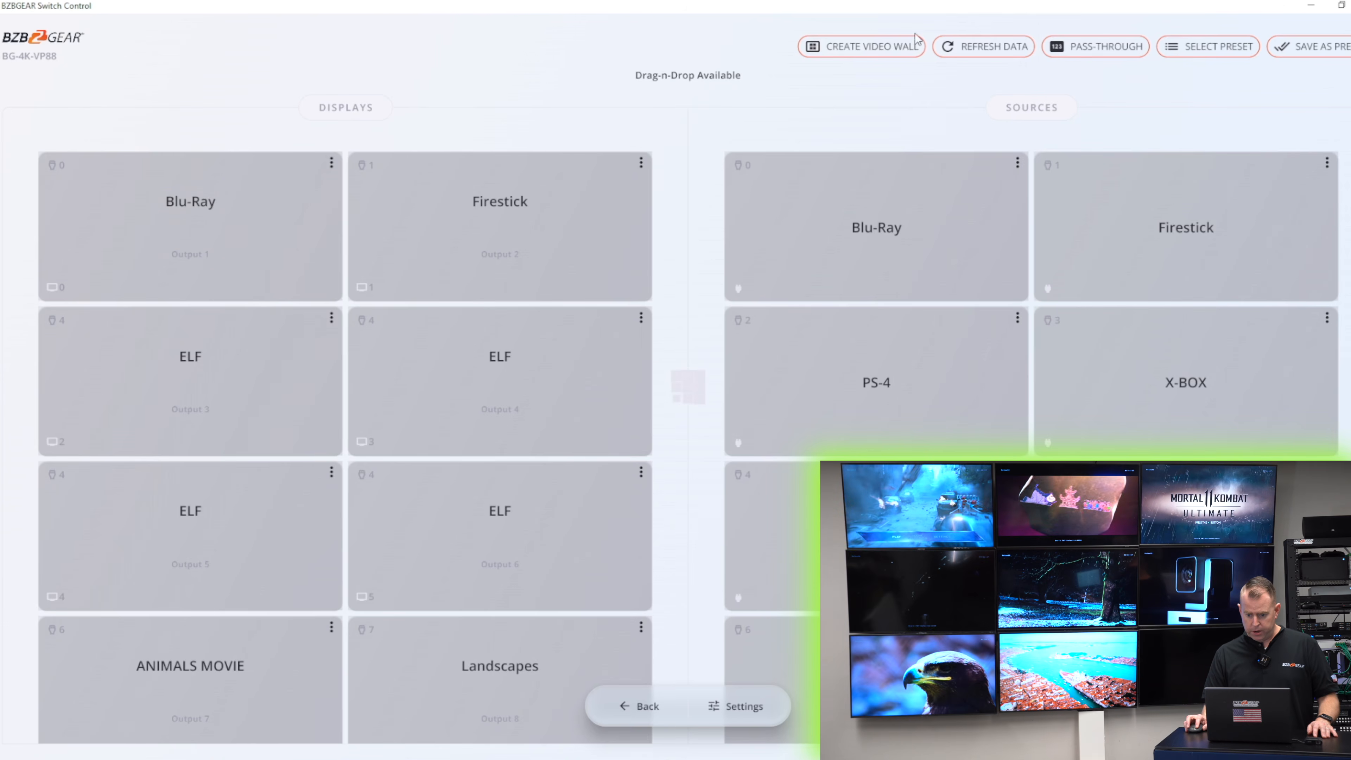
- Start a new video wall and arrange Outputs 2, 3, 5 and 6 in a two-by-two layout
left_click(875, 53)
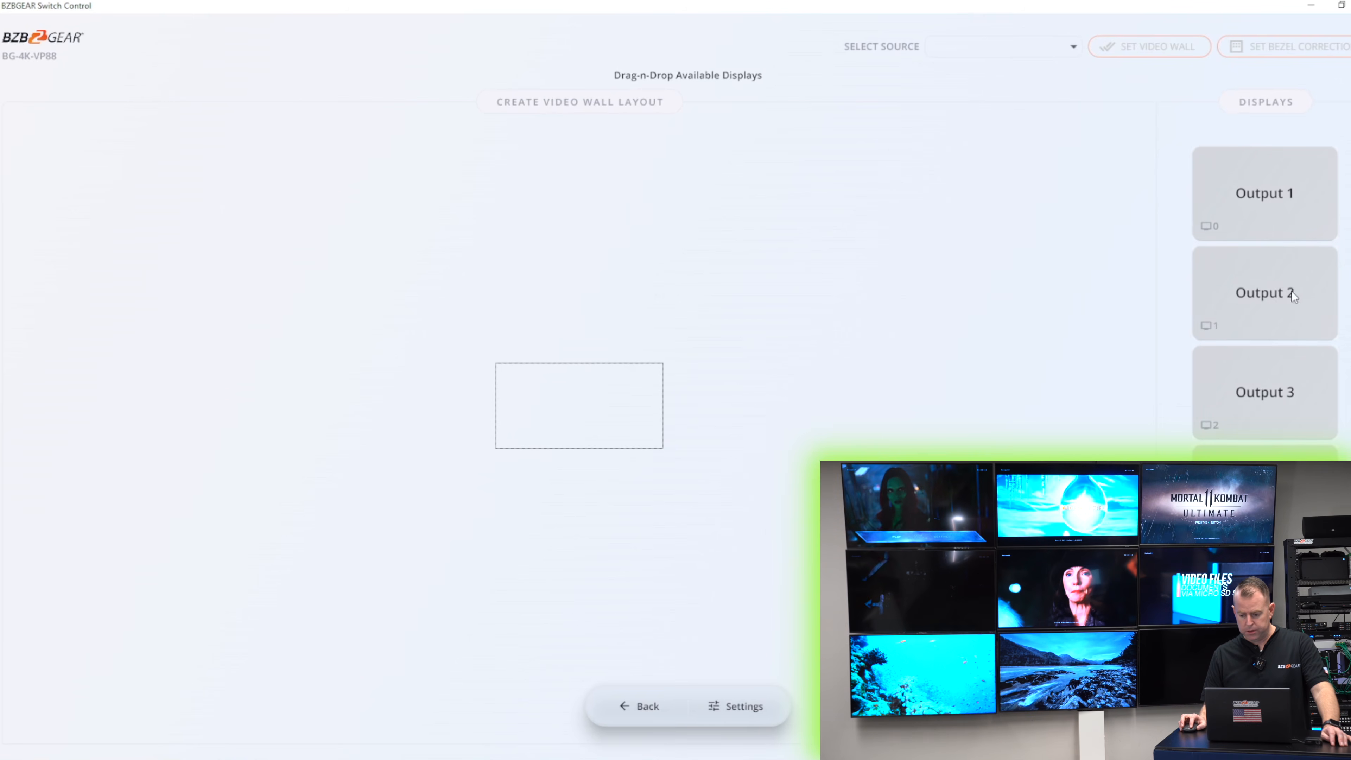
left_click_drag(1291, 291, 643, 392)
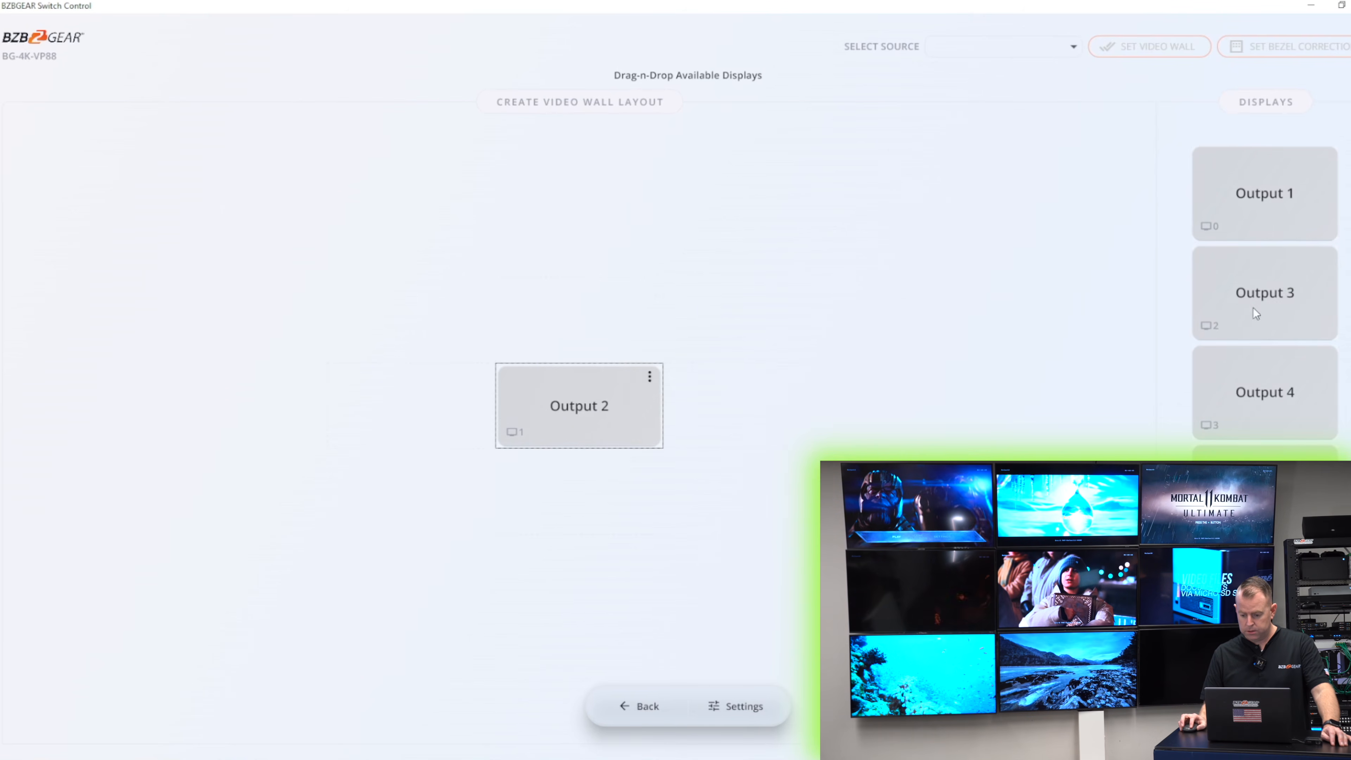
left_click_drag(1261, 308, 726, 418)
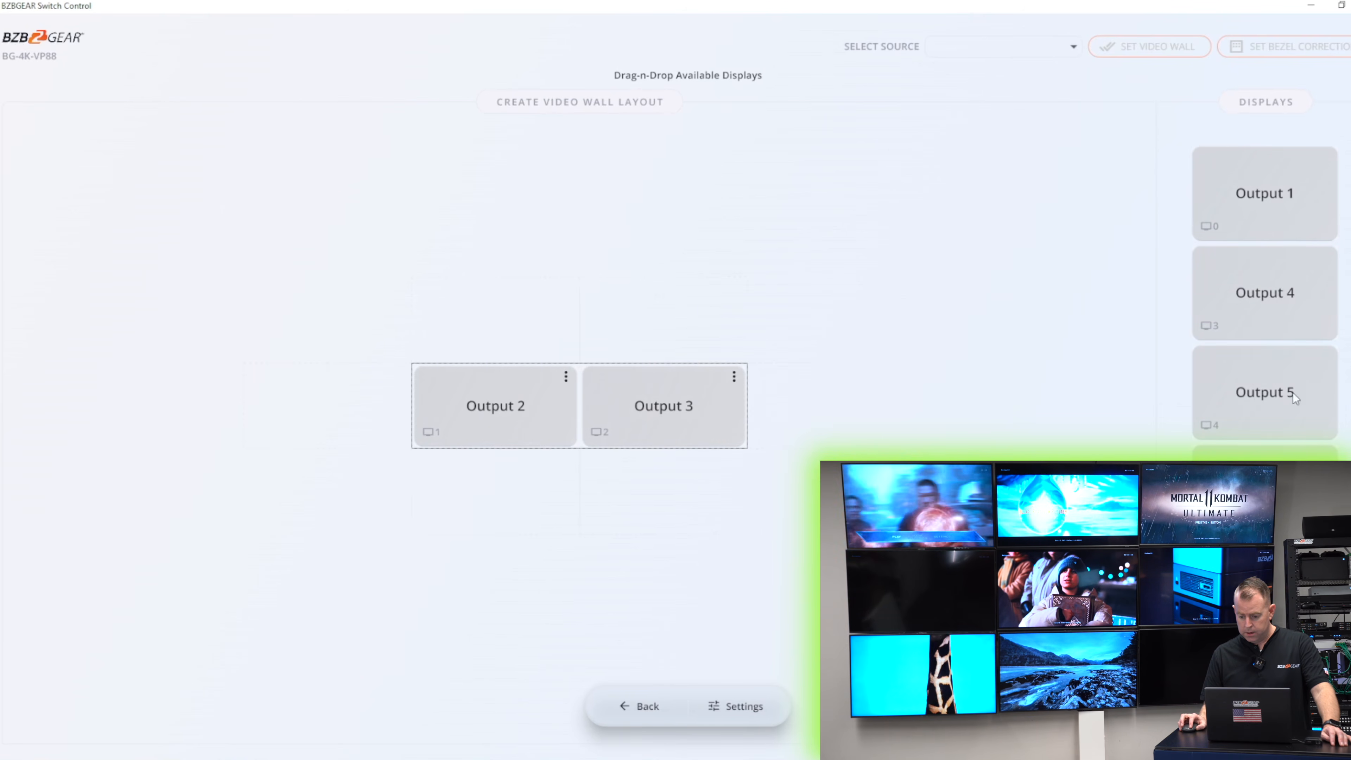
left_click_drag(1240, 373, 508, 514)
left_click_drag(1262, 415, 687, 462)
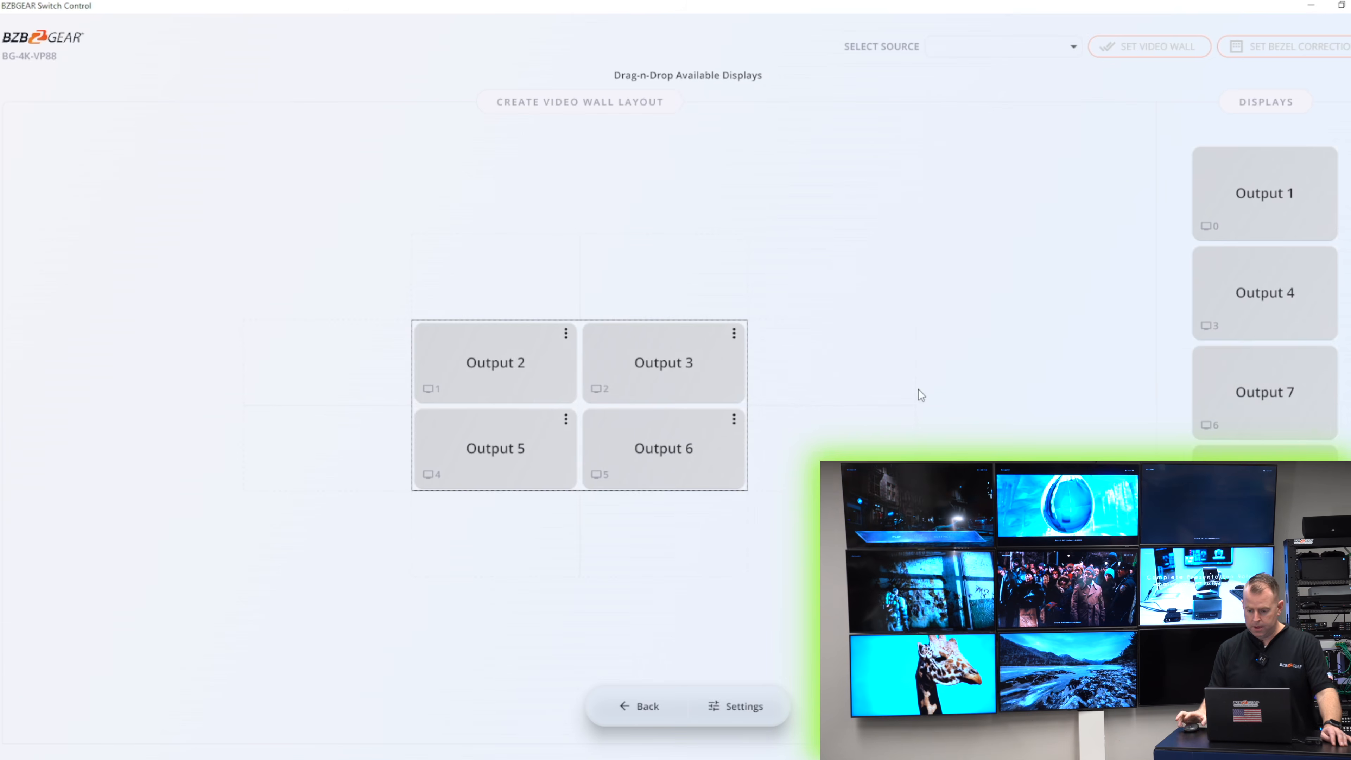
- Set the video wall's source to ANIMALS MOVIE
left_click(1071, 52)
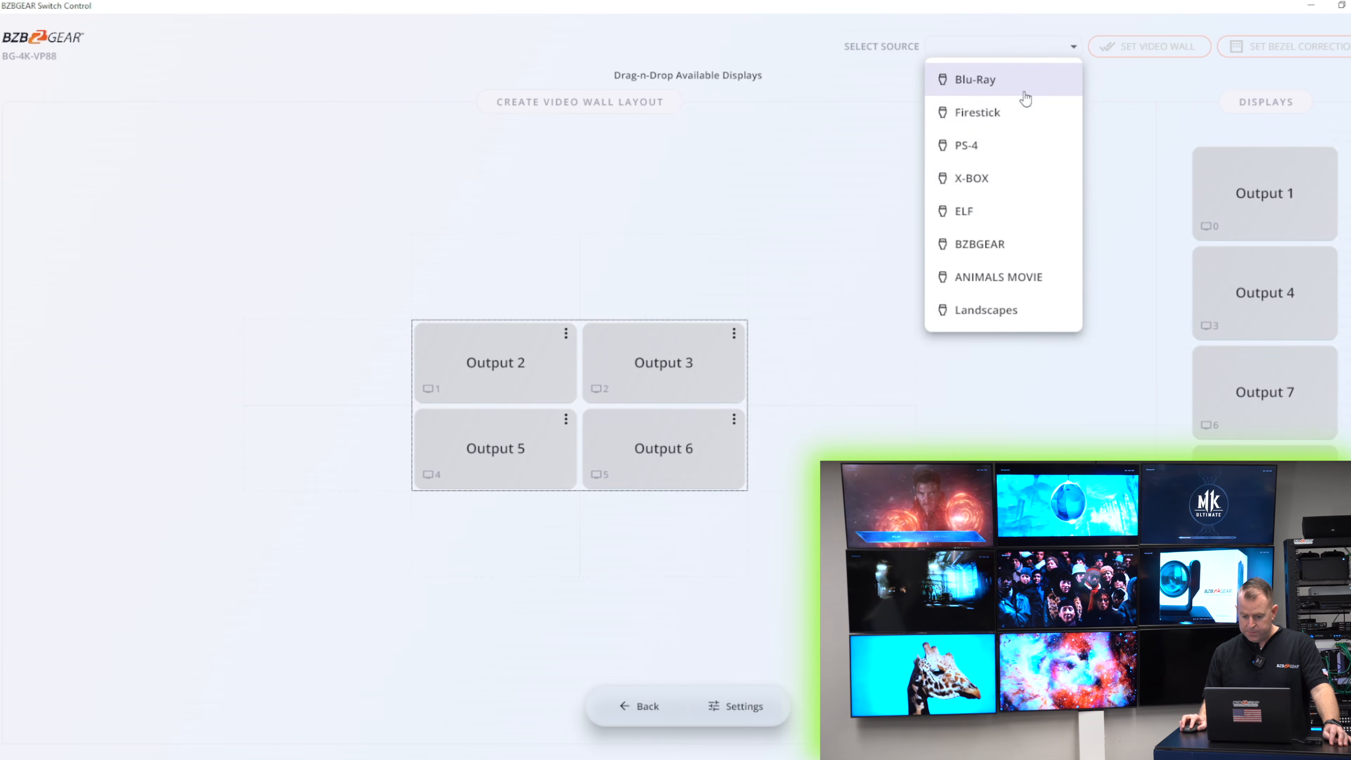
left_click(1056, 285)
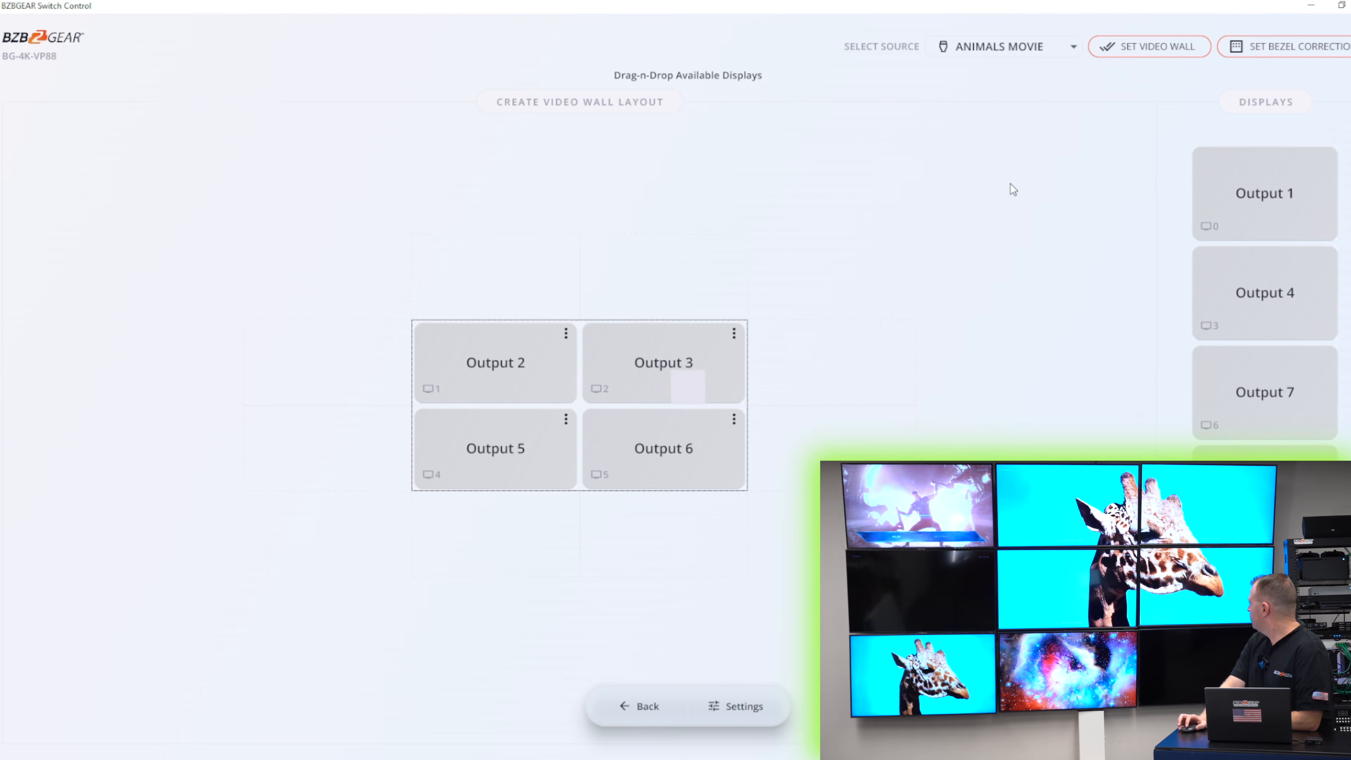
- Open the bezel correction settings, close them unchanged, and return to the control page
left_click(1265, 56)
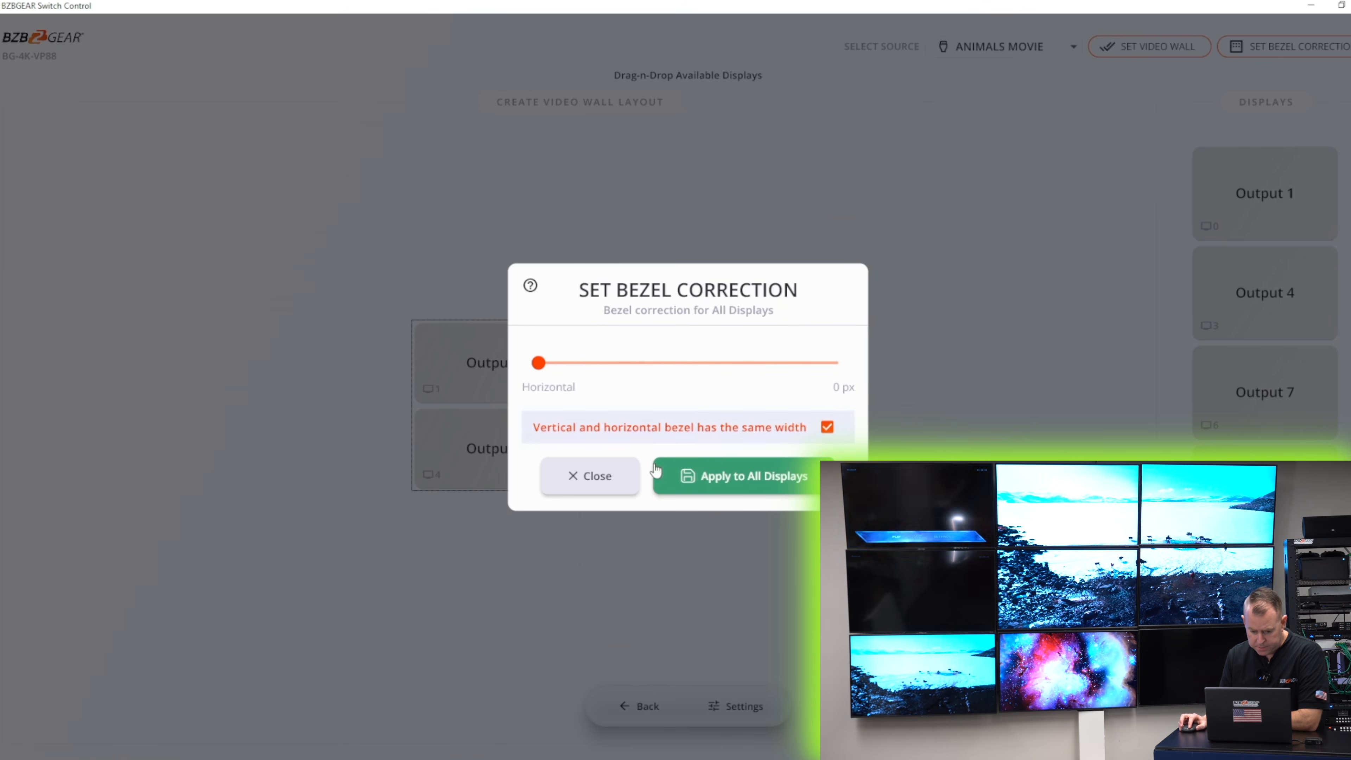
left_click(618, 489)
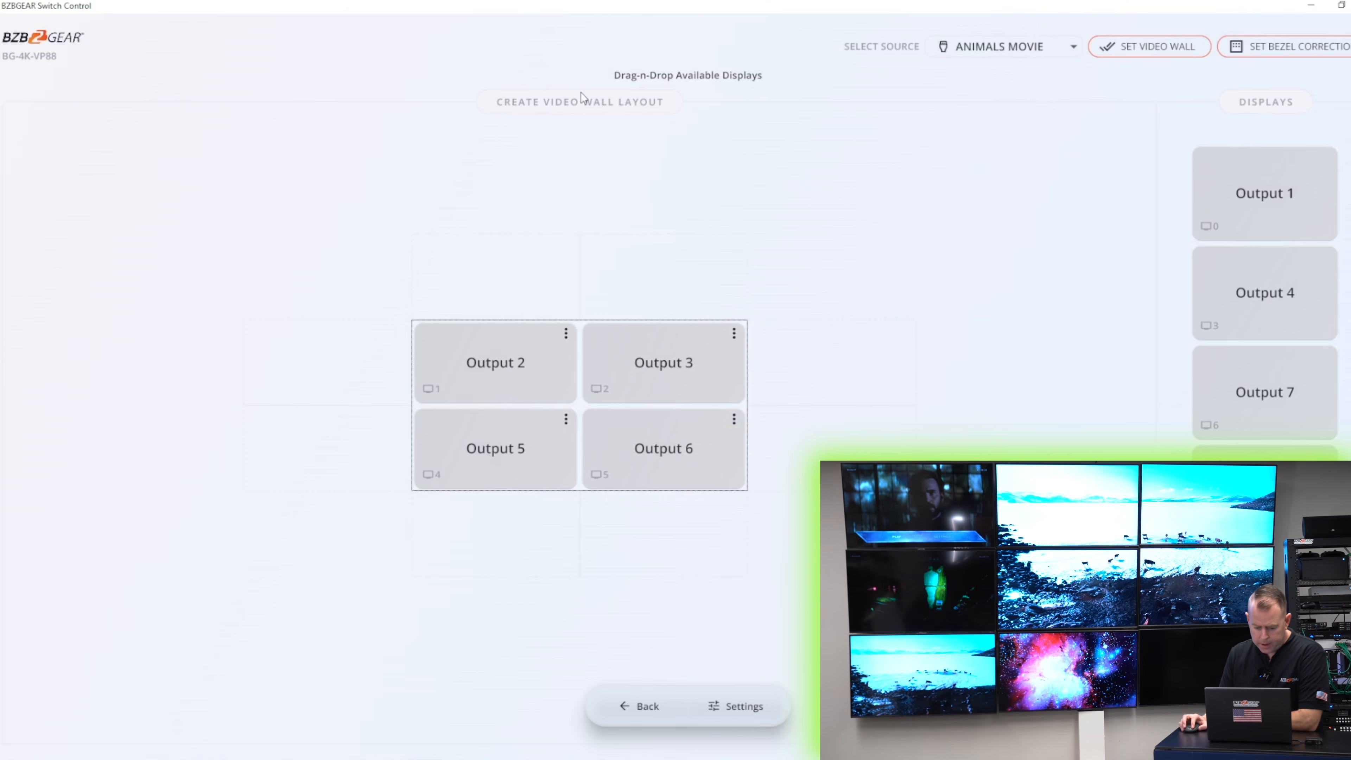
left_click(675, 704)
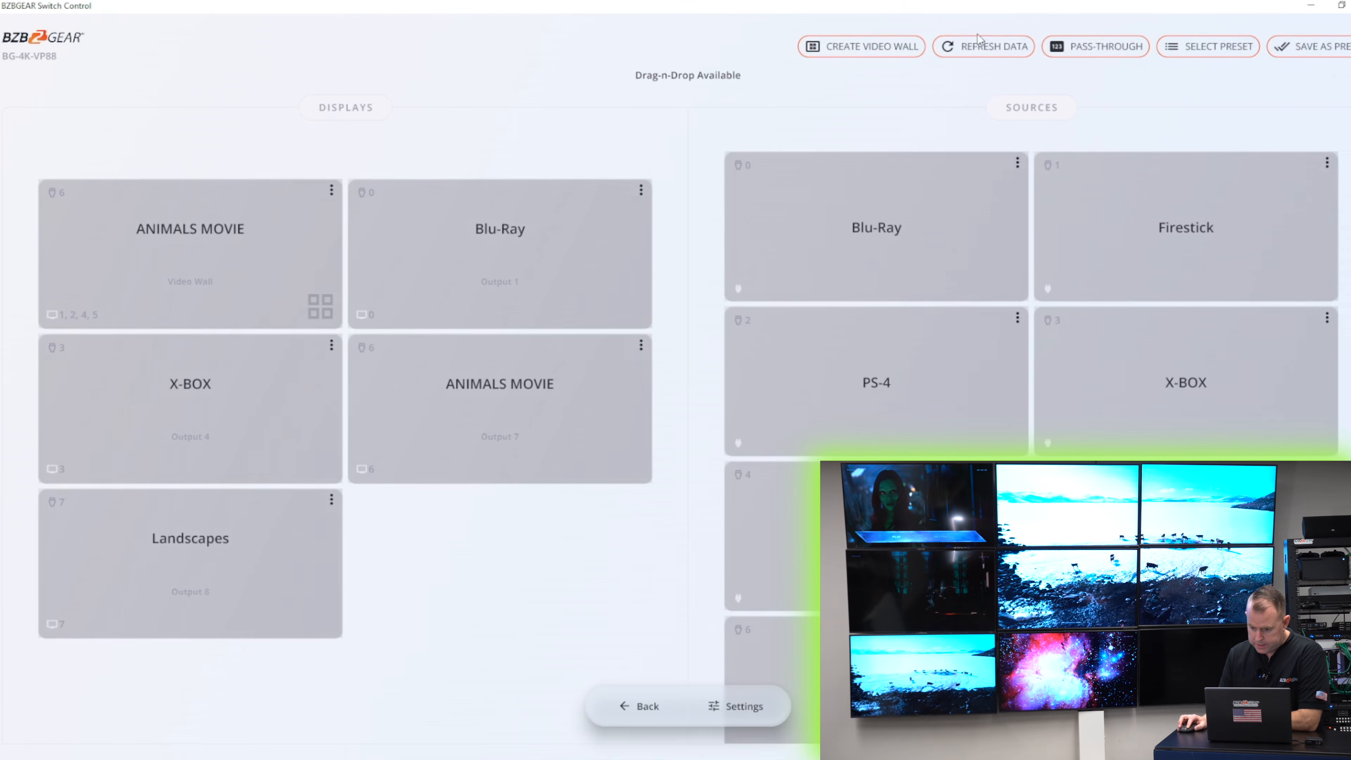
- Save the current configuration to Preset 2 and rename that preset 2X2 Animals
left_click(1314, 52)
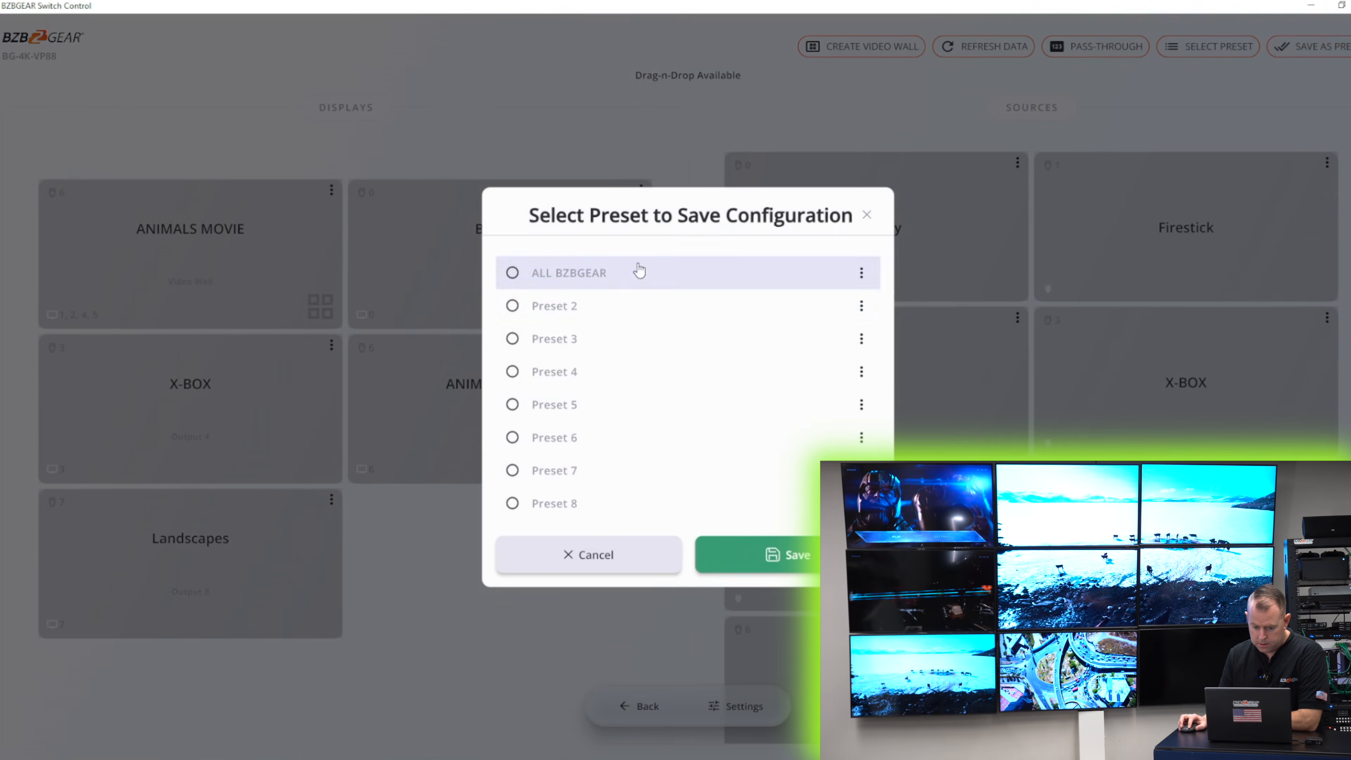
left_click(620, 318)
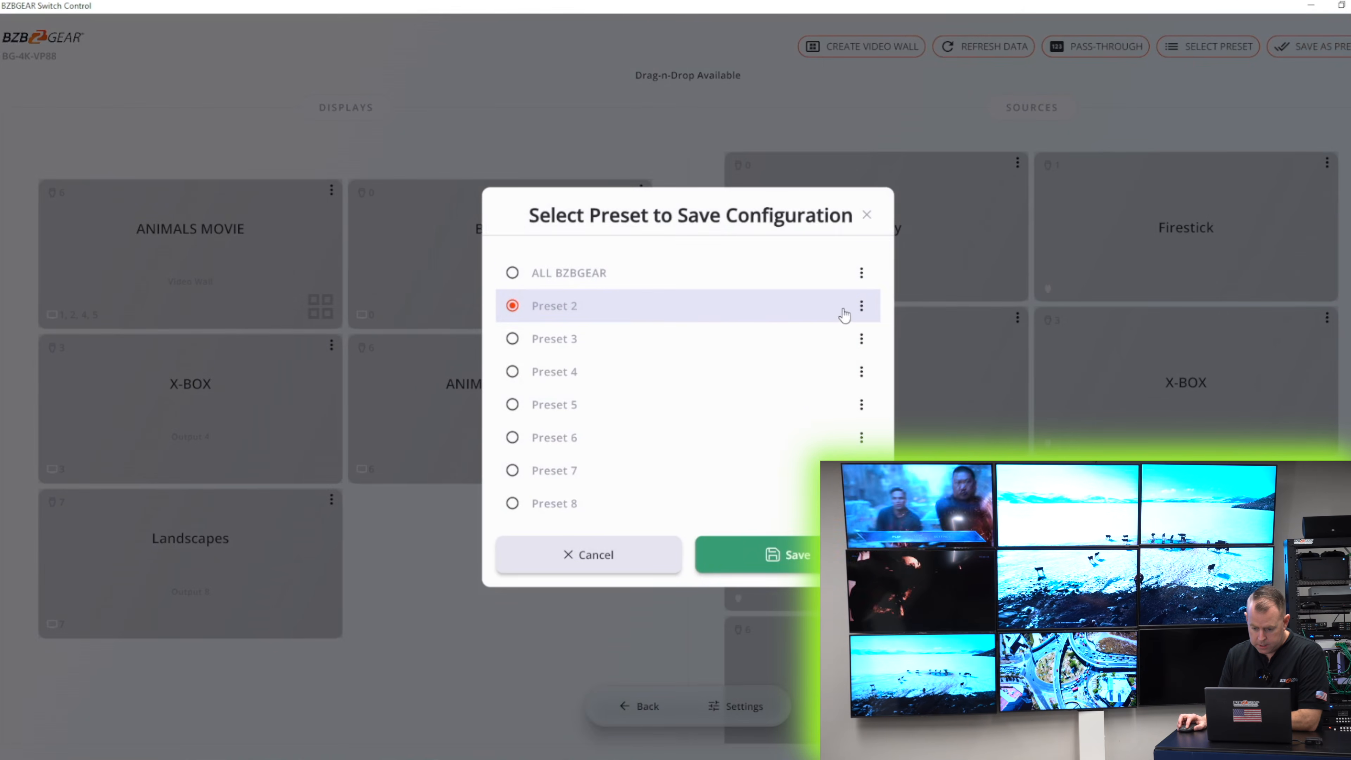
left_click(861, 306)
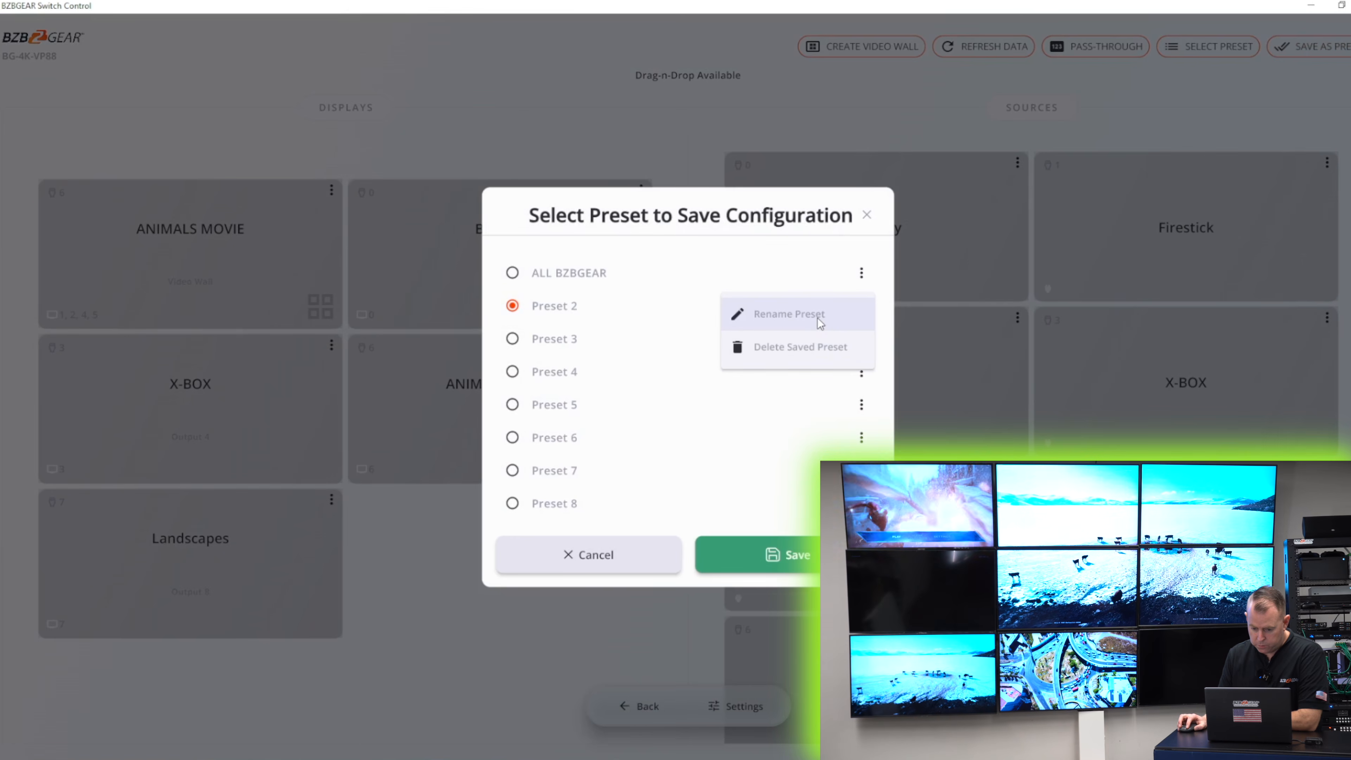
left_click(821, 318)
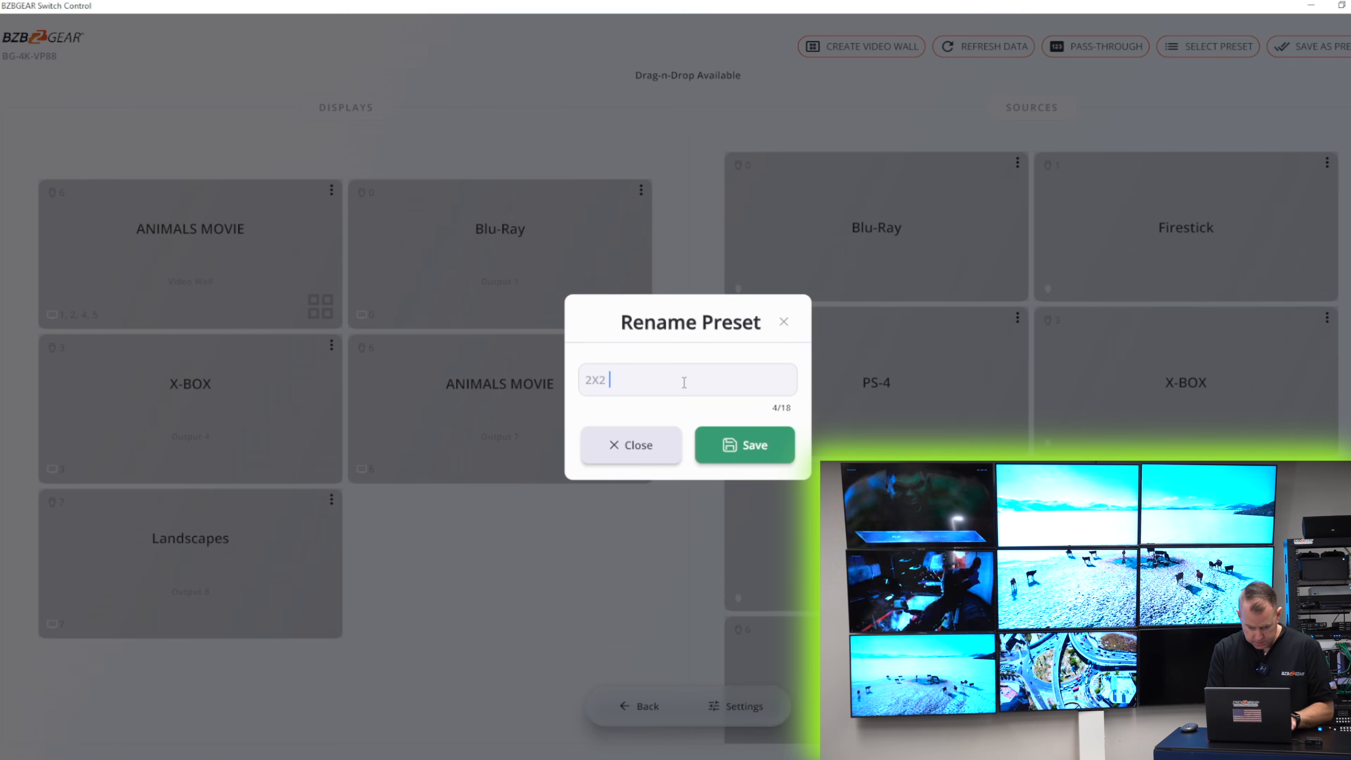
type("2X2 ")
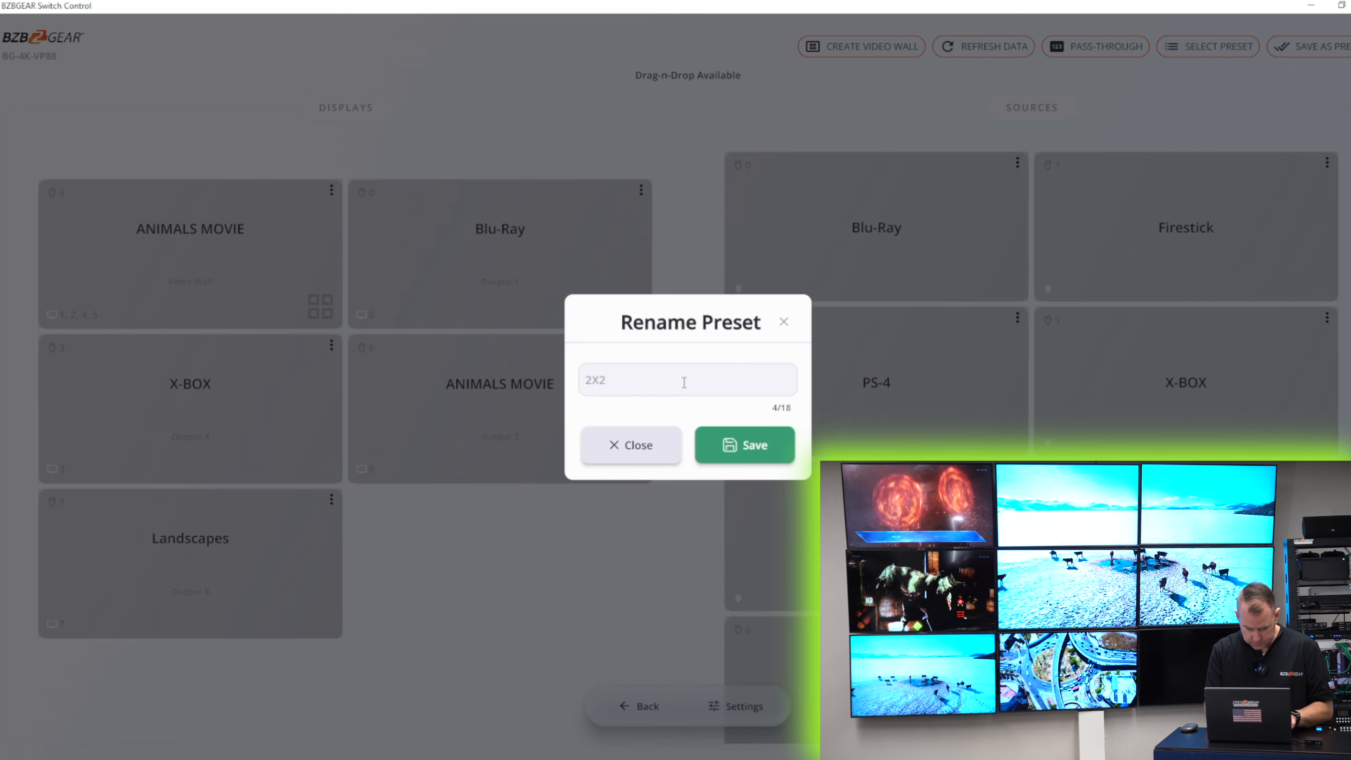
type("Animals")
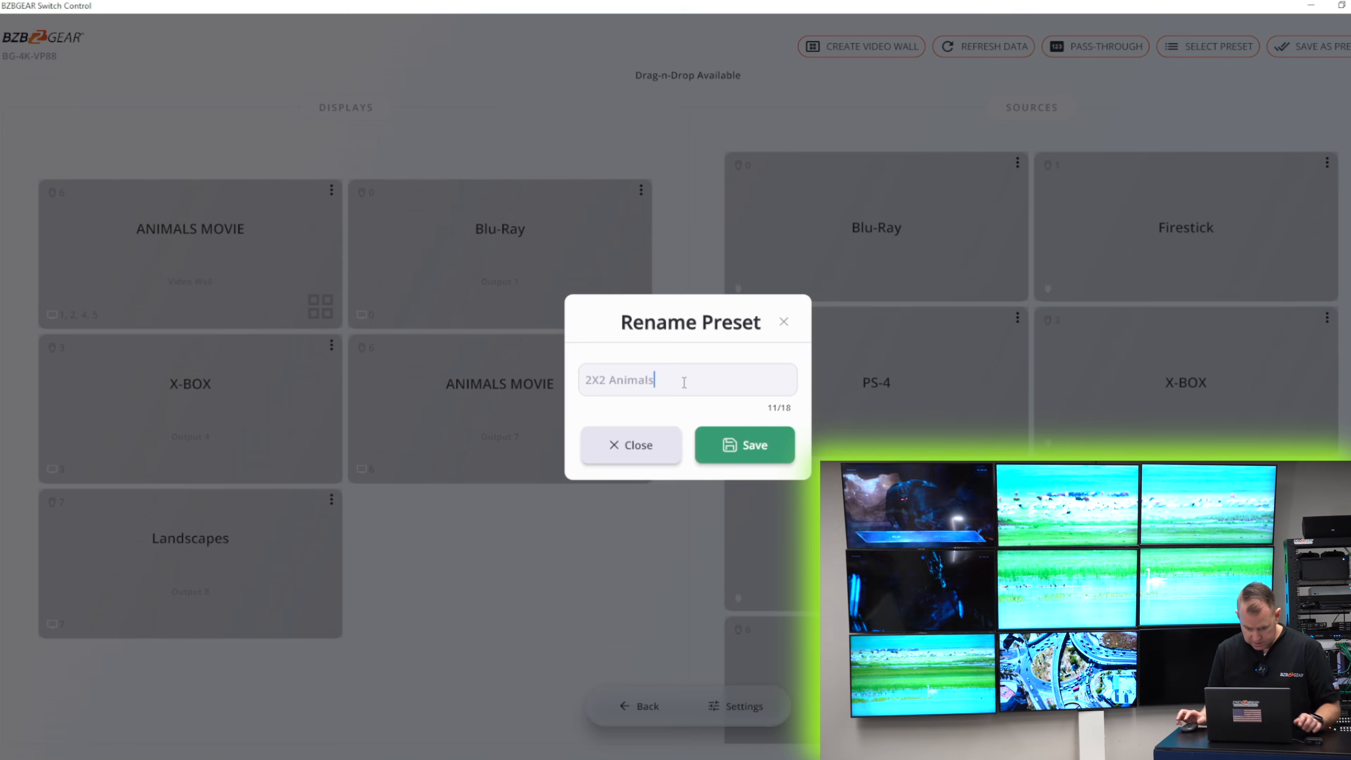
left_click(731, 448)
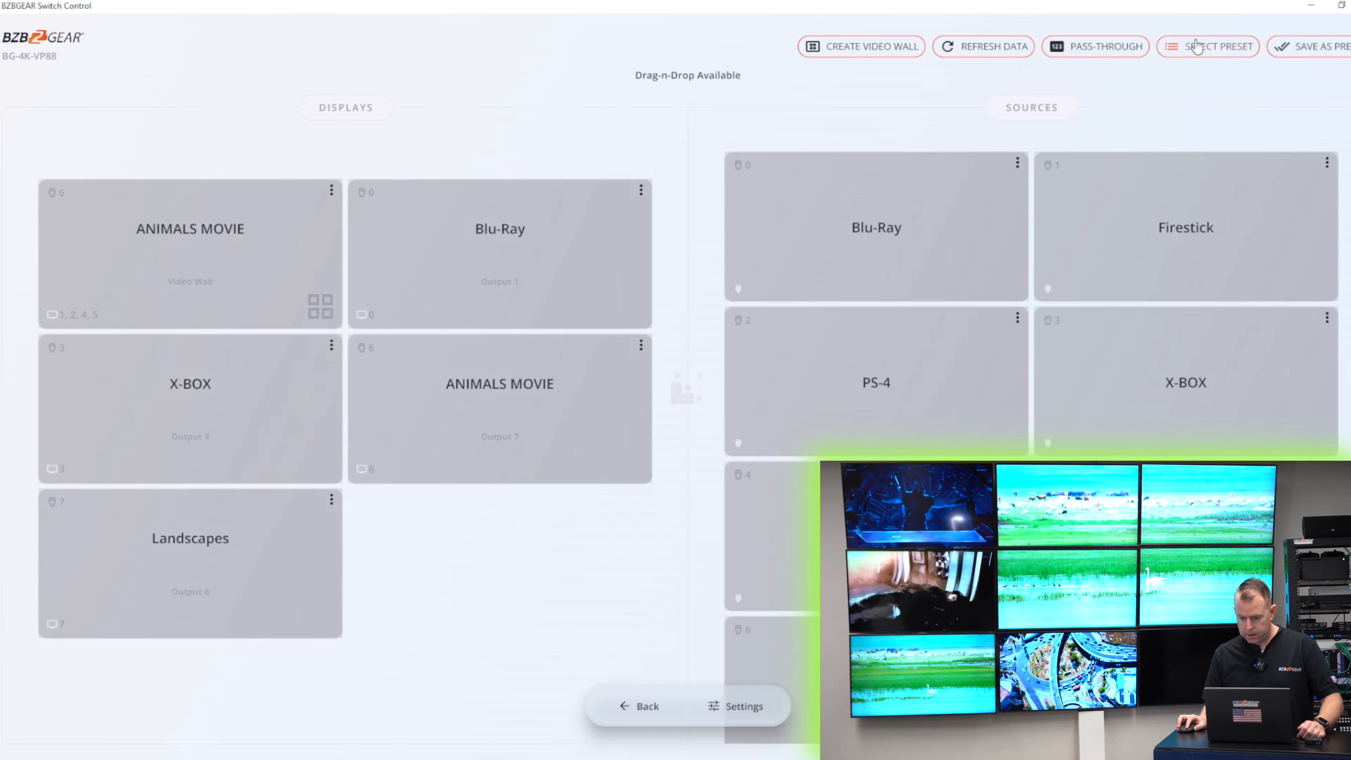
- Recall the ALL BZBGEAR preset to switch the matrix configuration
left_click(1221, 53)
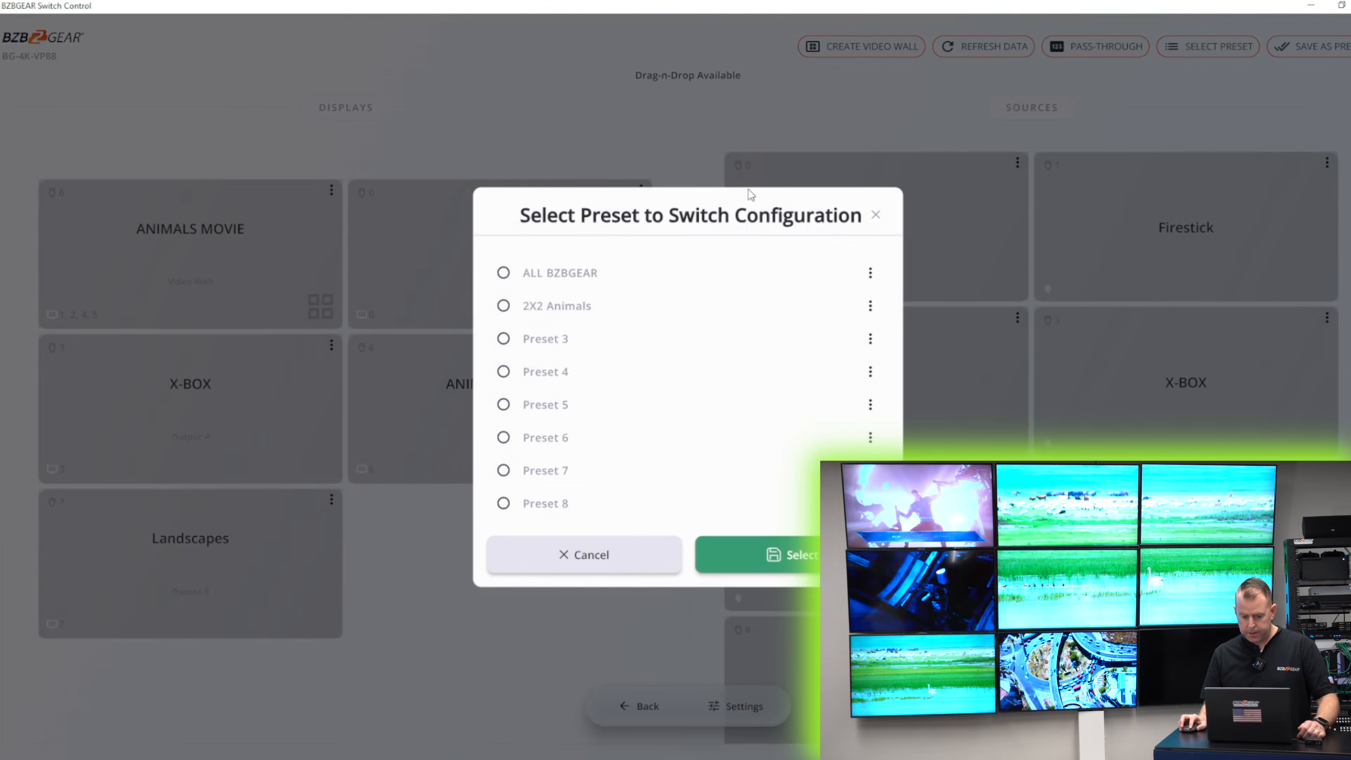
left_click(550, 290)
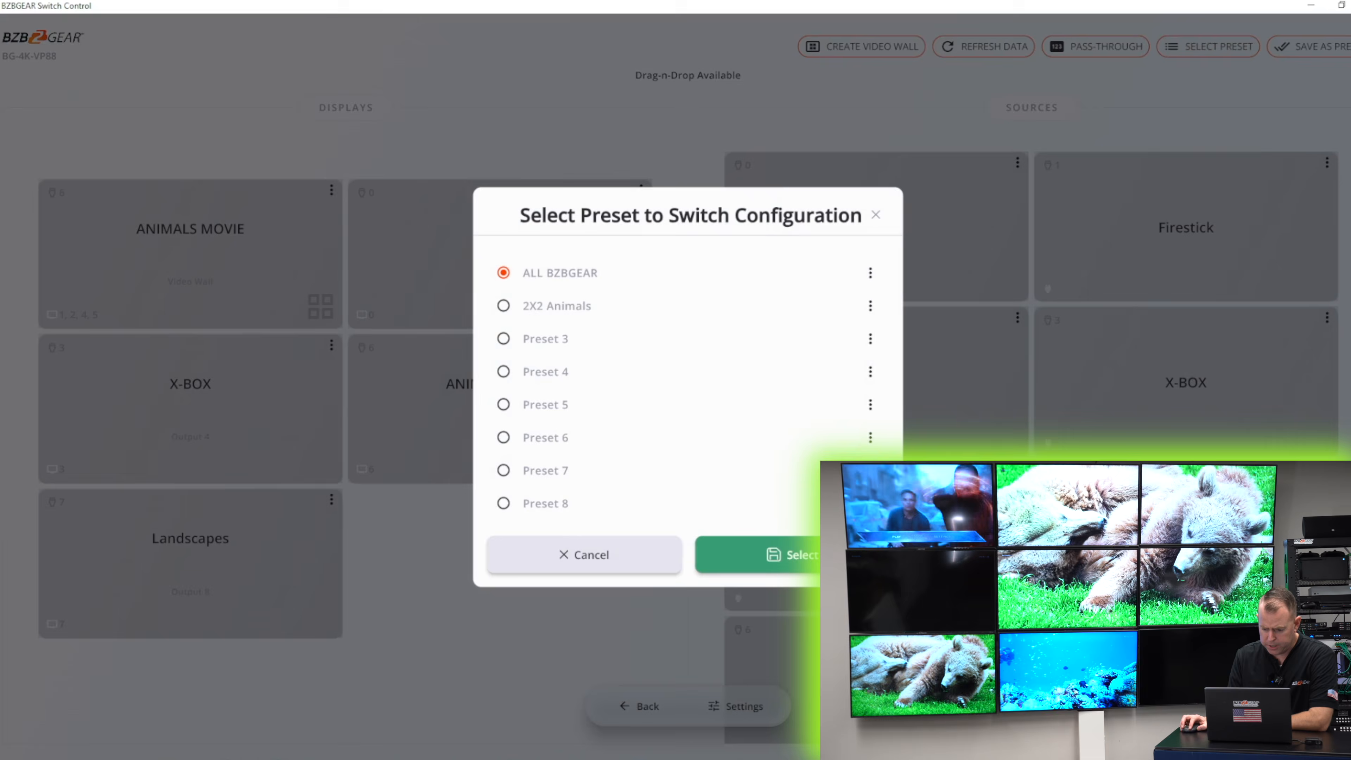
left_click(772, 552)
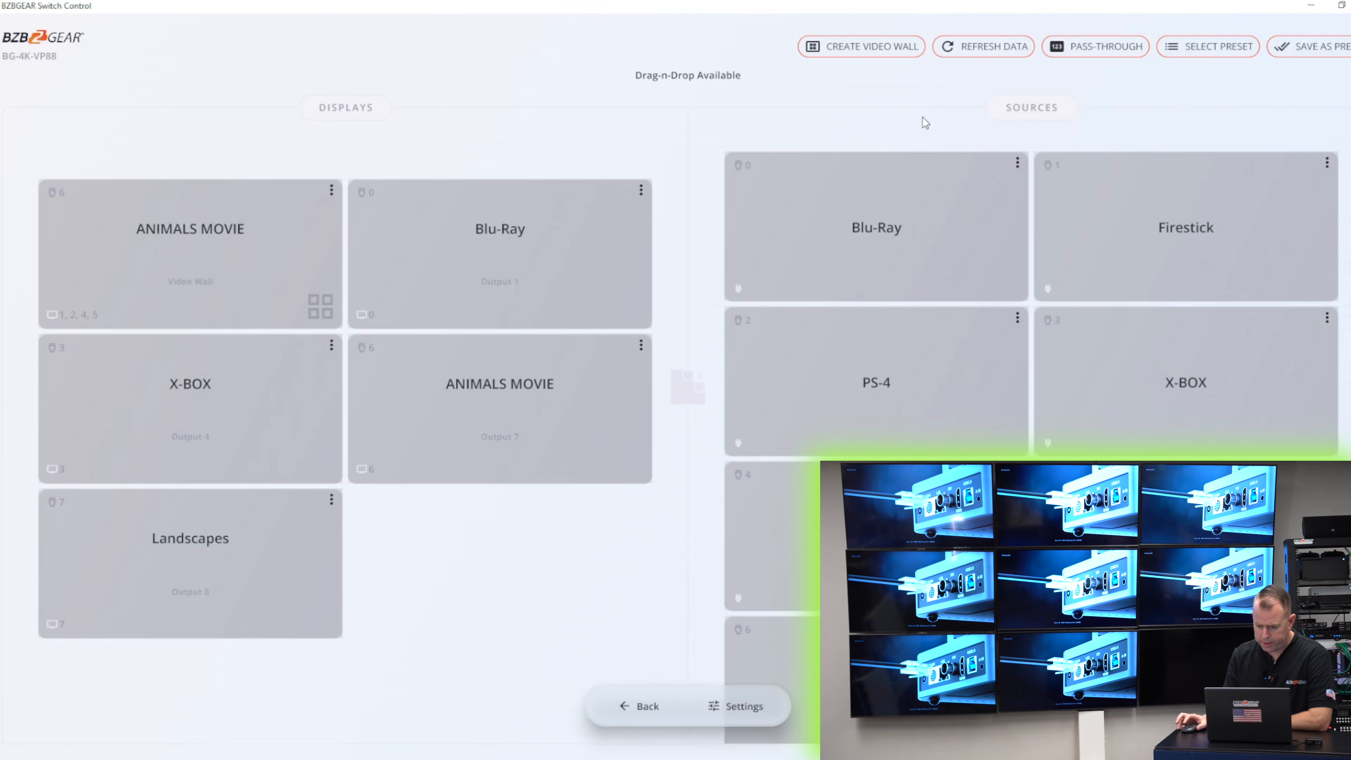
- Recall the 2X2 Animals preset to restore the video wall configuration
left_click(1240, 52)
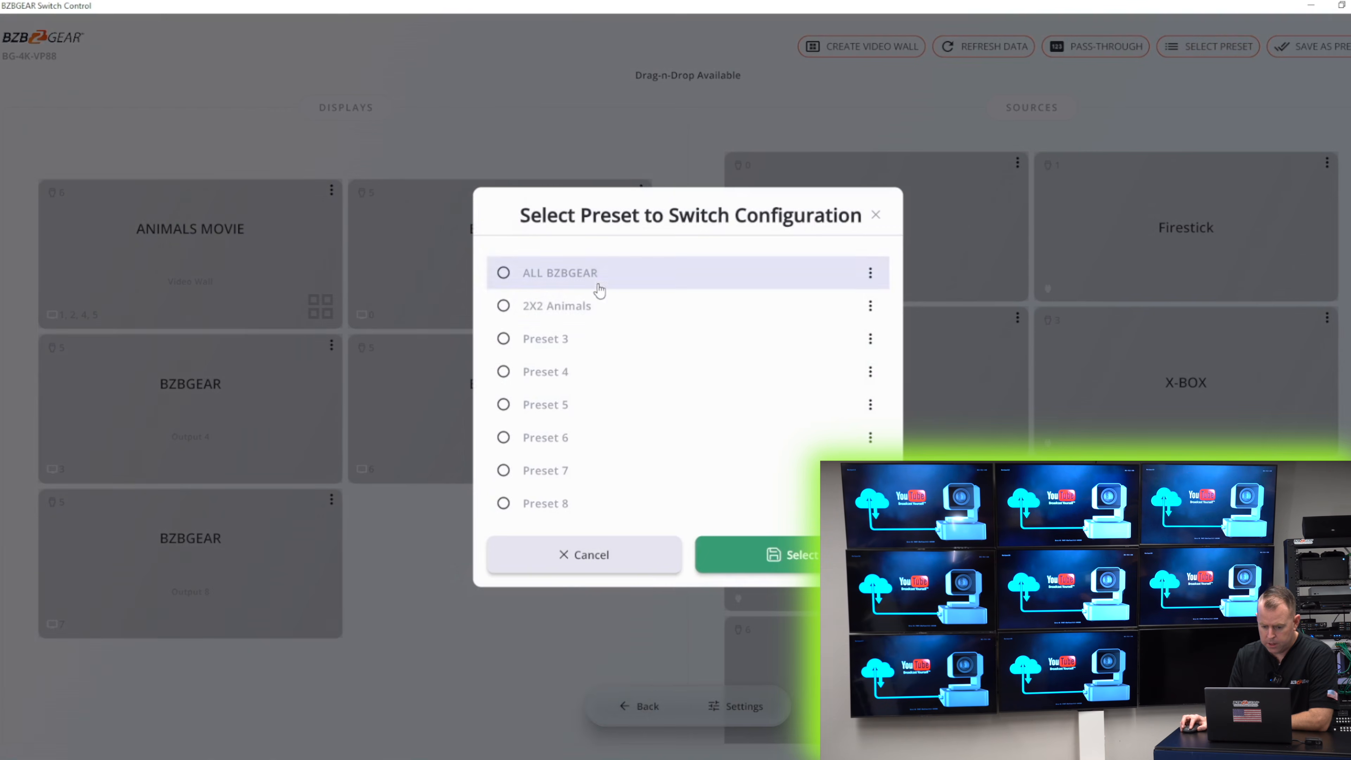
left_click(585, 305)
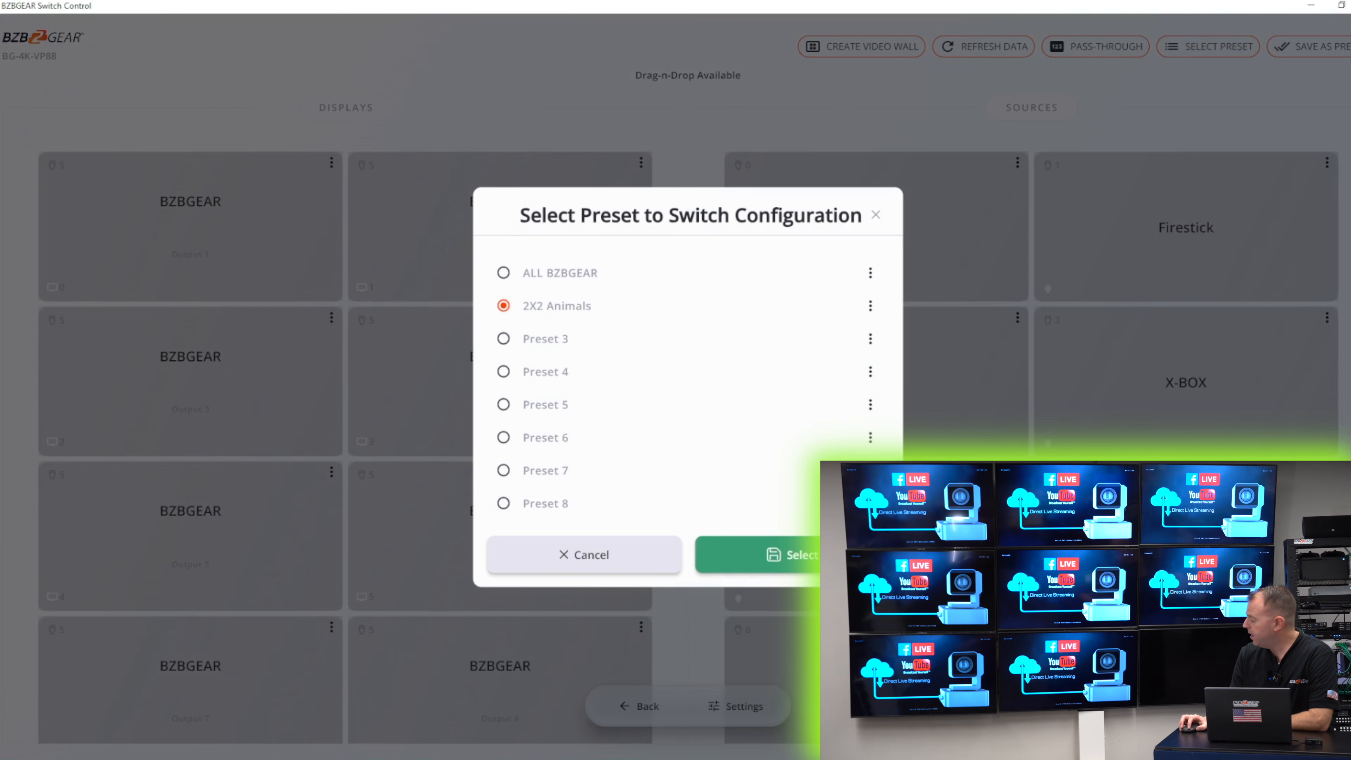
left_click(787, 555)
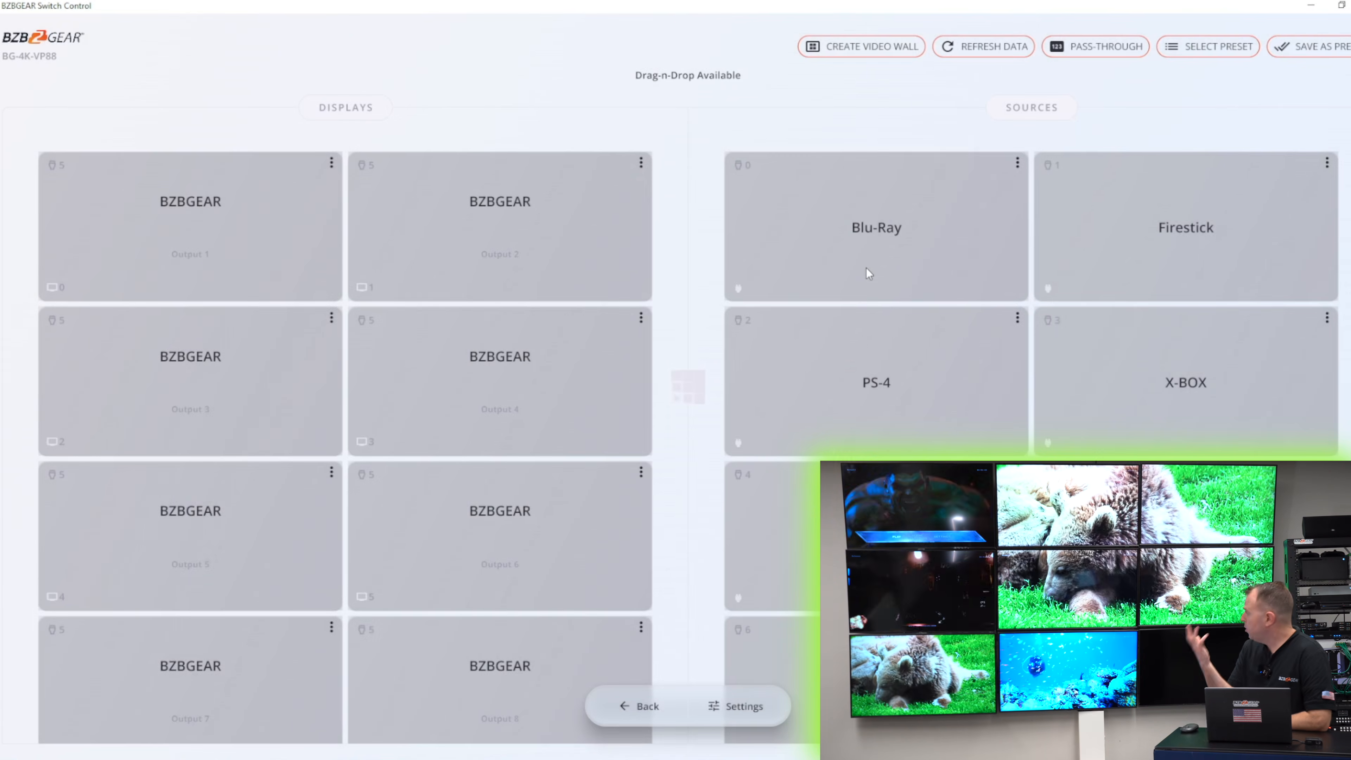